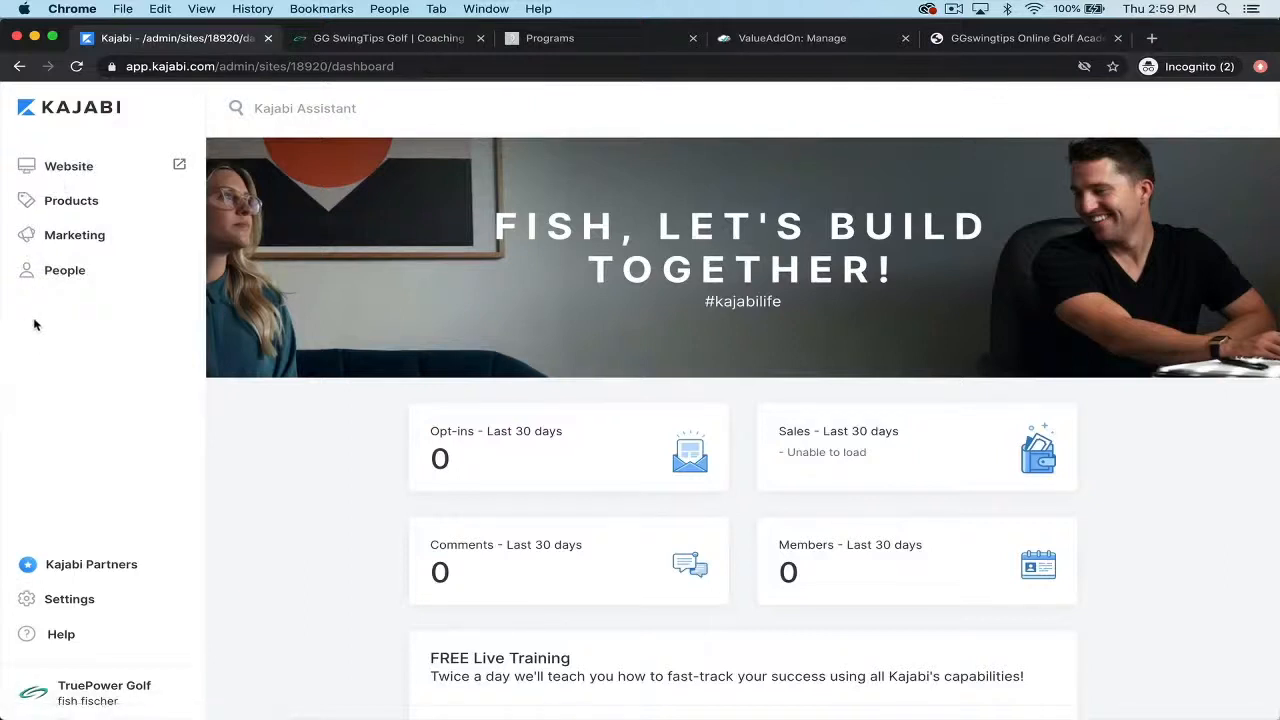
- Open the website's list of pages and start creating a new page
{"action": "left_click", "coordinate": [72, 170]}
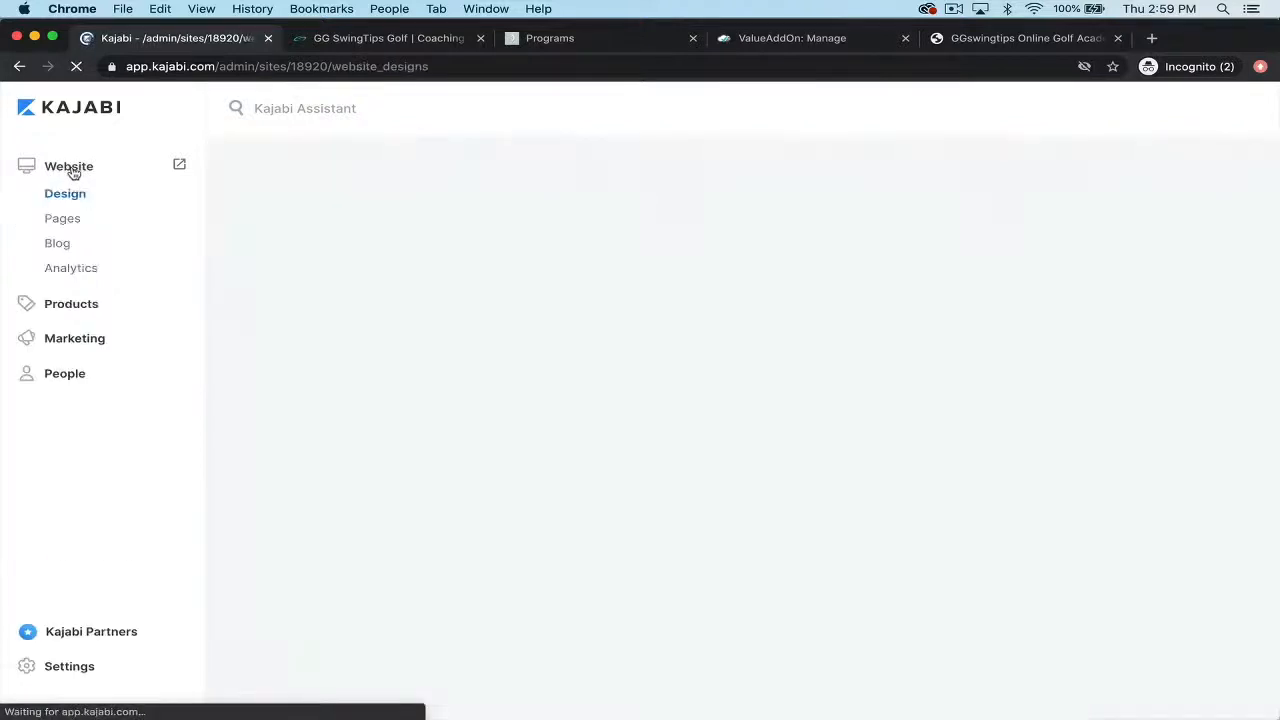
{"action": "left_click", "coordinate": [73, 226]}
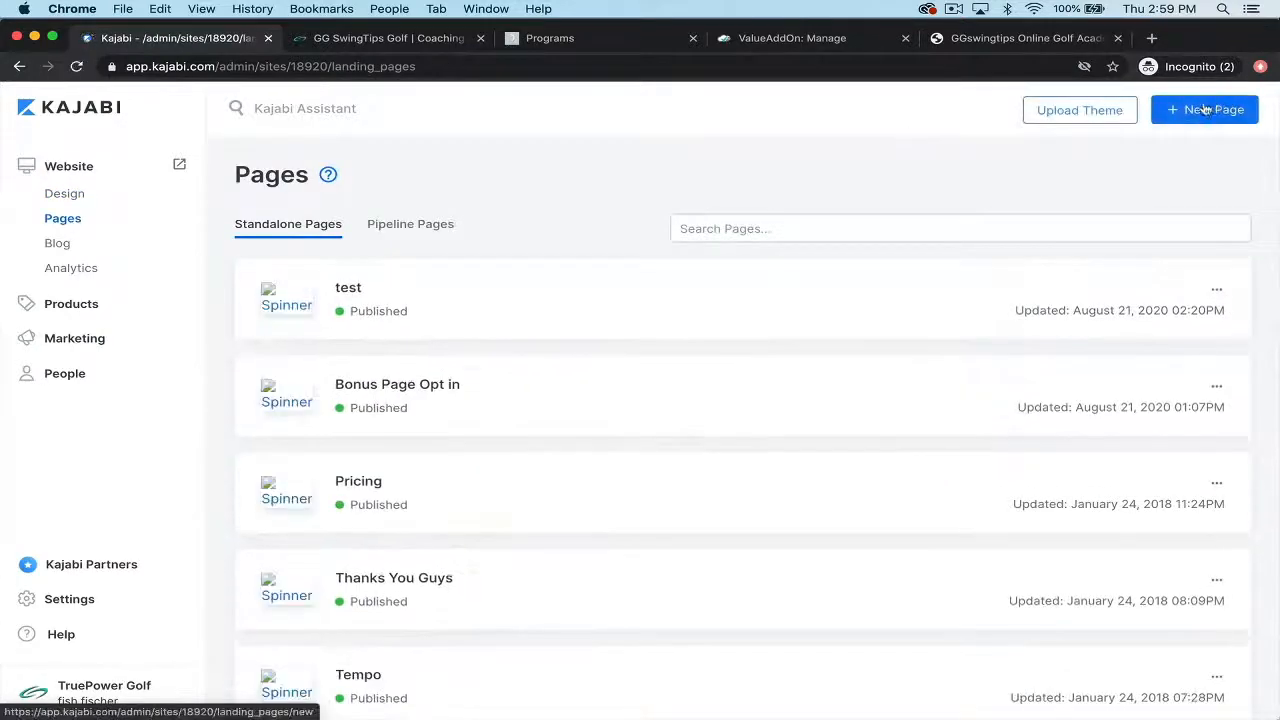
{"action": "left_click", "coordinate": [1182, 115]}
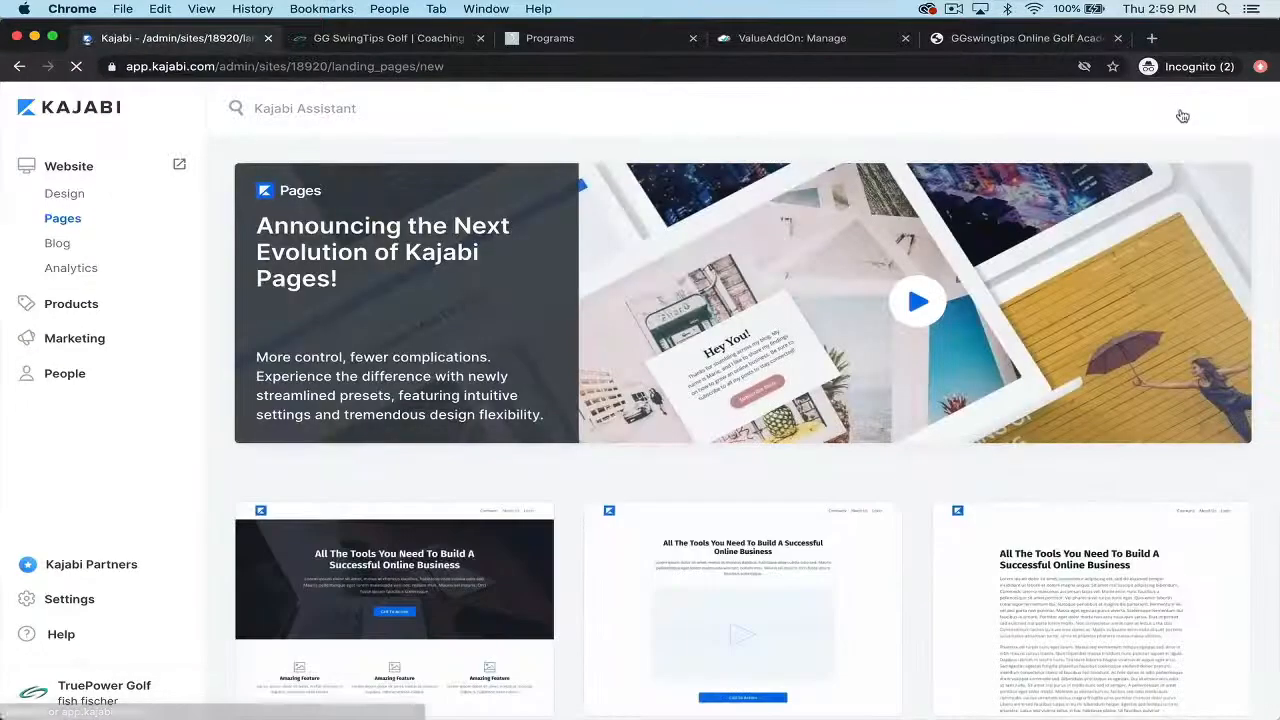
- Create a new page from the Luca template with the title "lonely"
{"action": "scroll", "coordinate": [822, 455], "scroll_direction": "down", "scroll_amount": 2}
{"action": "scroll", "coordinate": [822, 455], "scroll_direction": "down", "scroll_amount": 9}
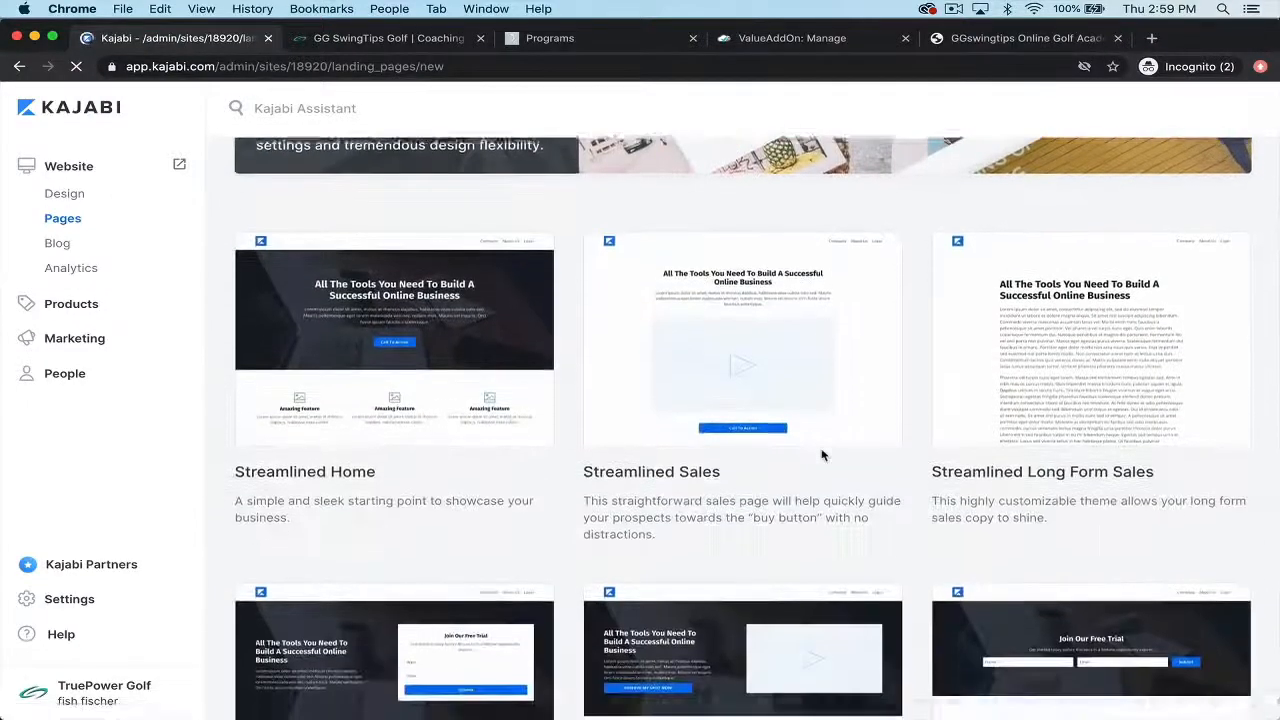
{"action": "scroll", "coordinate": [976, 401], "scroll_direction": "up", "scroll_amount": 1}
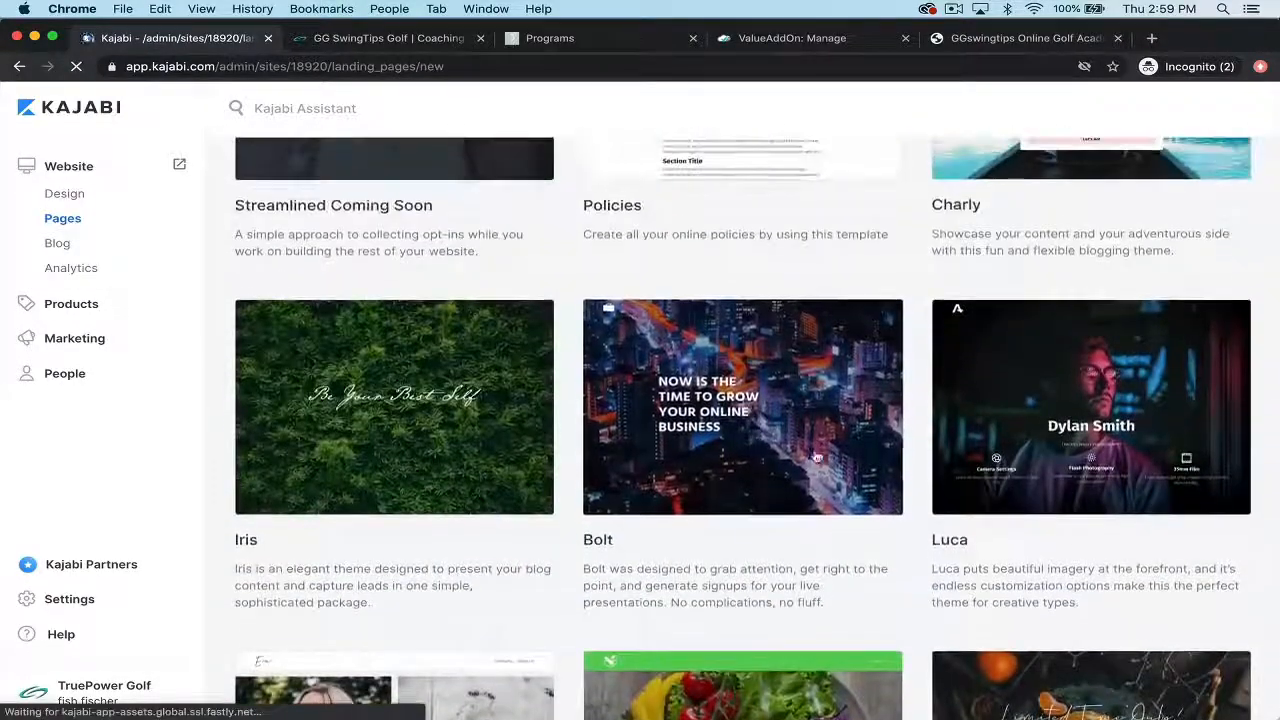
{"action": "left_click", "coordinate": [976, 401]}
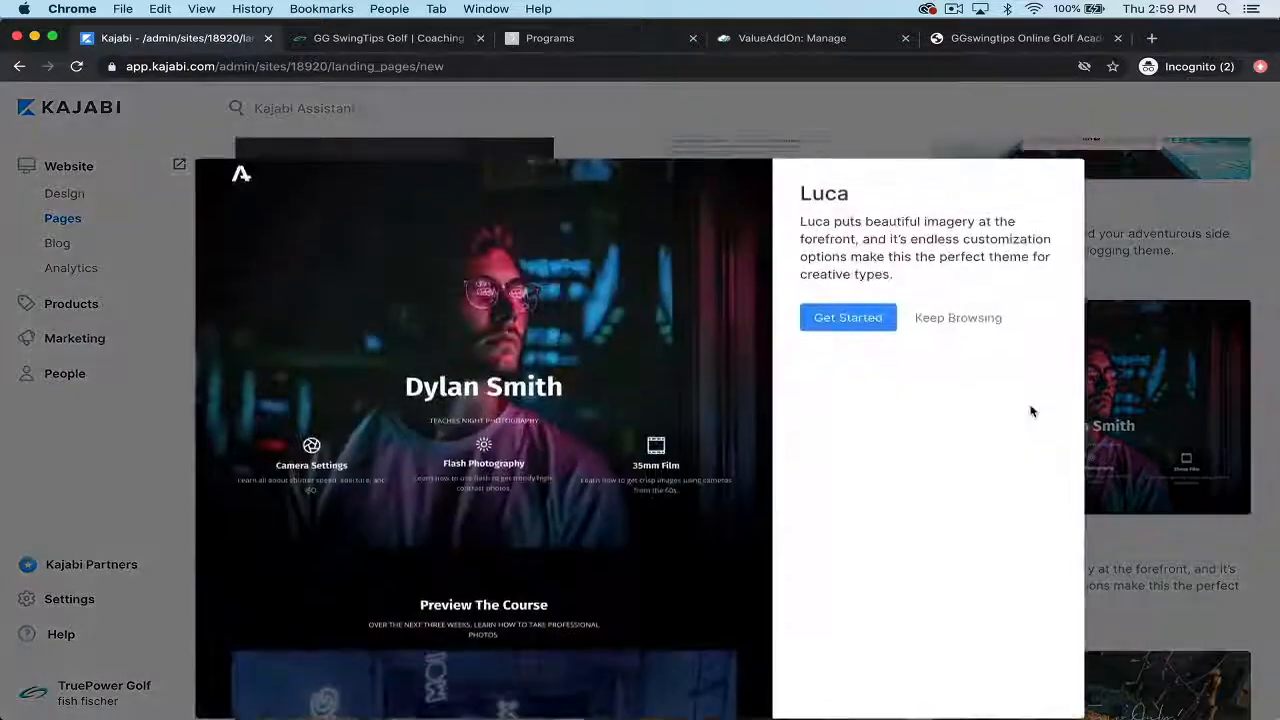
{"action": "left_click", "coordinate": [846, 320]}
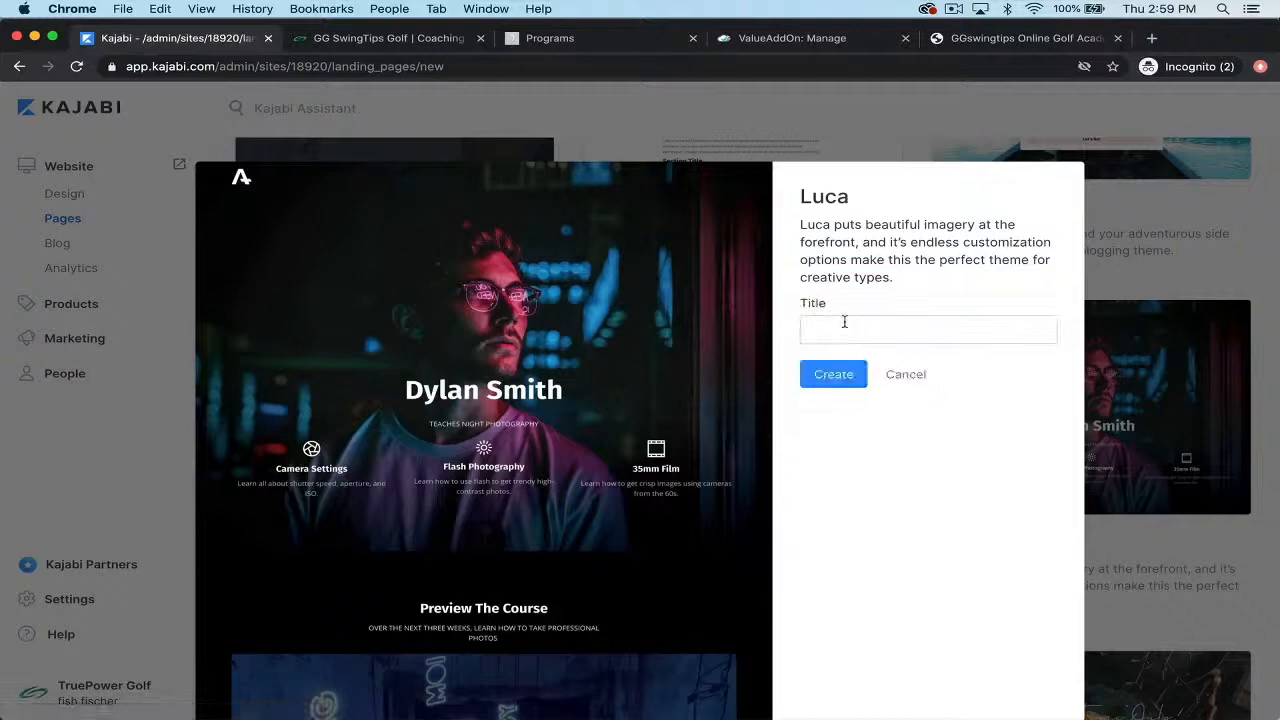
{"action": "left_click", "coordinate": [834, 336]}
{"action": "type", "text": "line"}
{"action": "key", "text": "BackSpace"}
{"action": "key", "text": "BackSpace"}
{"action": "key", "text": "BackSpace"}
{"action": "type", "text": "on"}
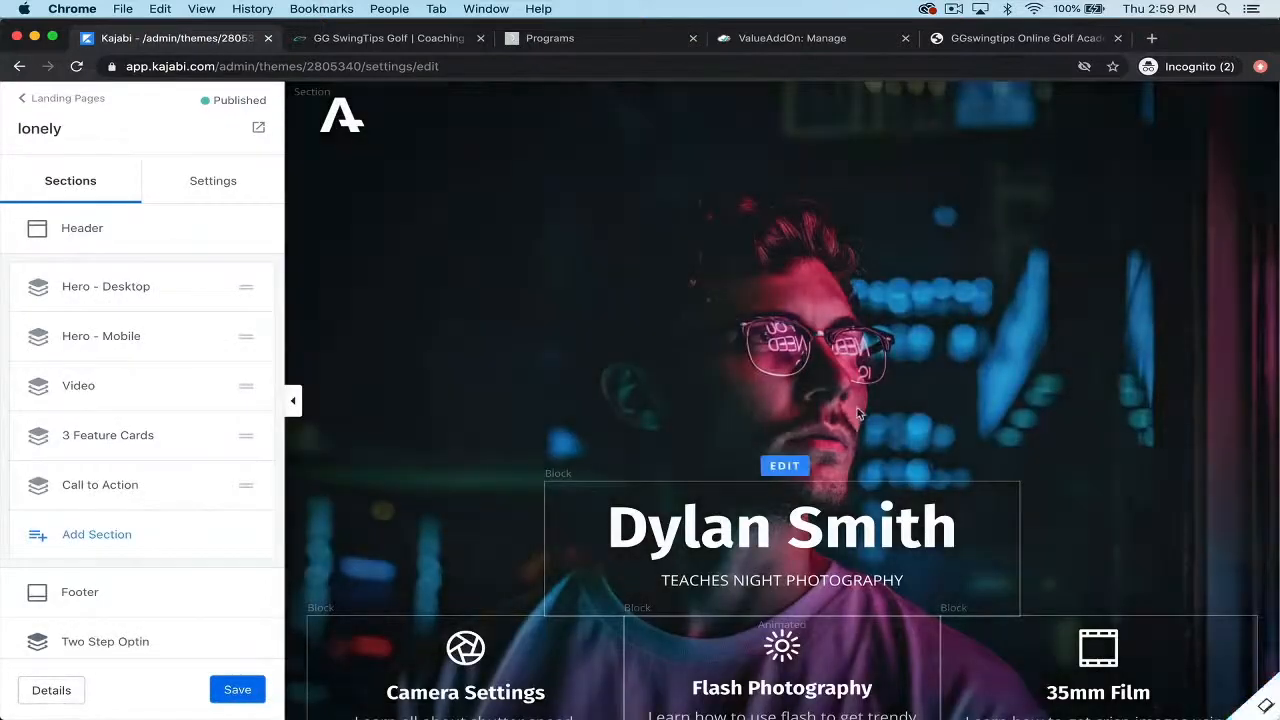
- Look through the new page's preview from the hero section down to the call to action and footer
{"action": "scroll", "coordinate": [857, 414], "scroll_direction": "down", "scroll_amount": 3}
{"action": "scroll", "coordinate": [858, 414], "scroll_direction": "down", "scroll_amount": 10}
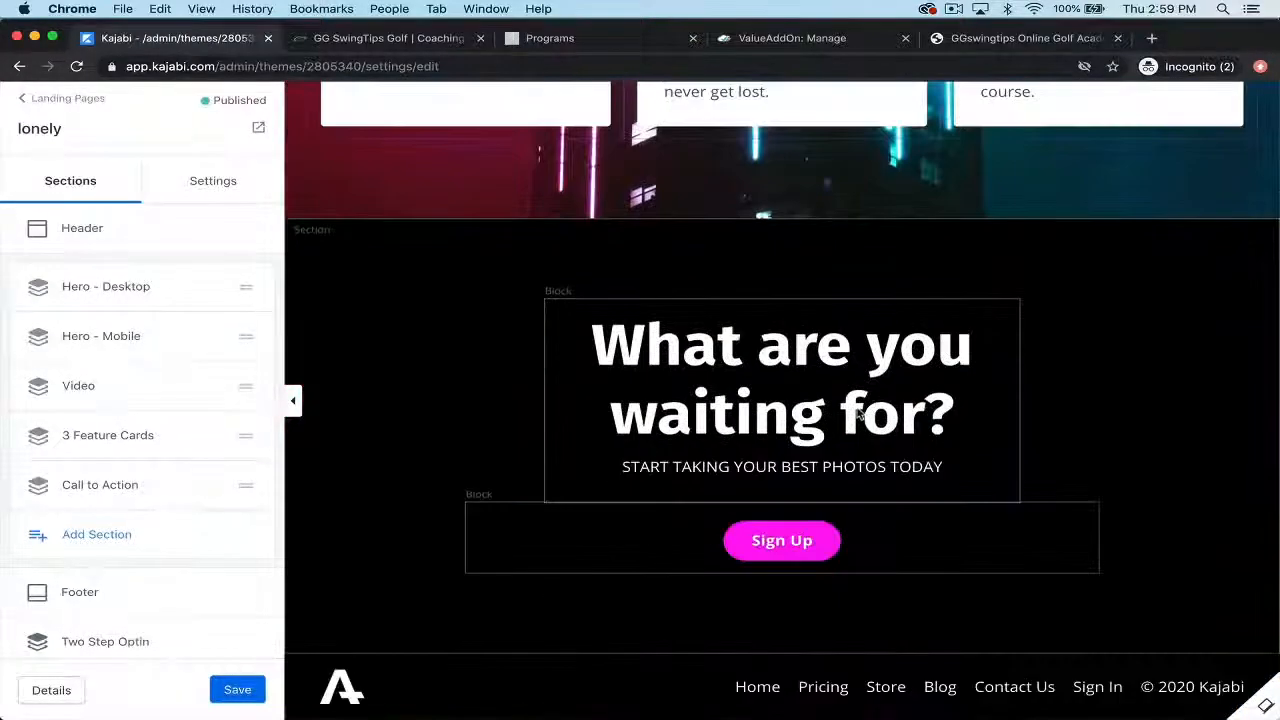
{"action": "scroll", "coordinate": [858, 414], "scroll_direction": "up", "scroll_amount": 5}
{"action": "scroll", "coordinate": [858, 414], "scroll_direction": "up", "scroll_amount": 8}
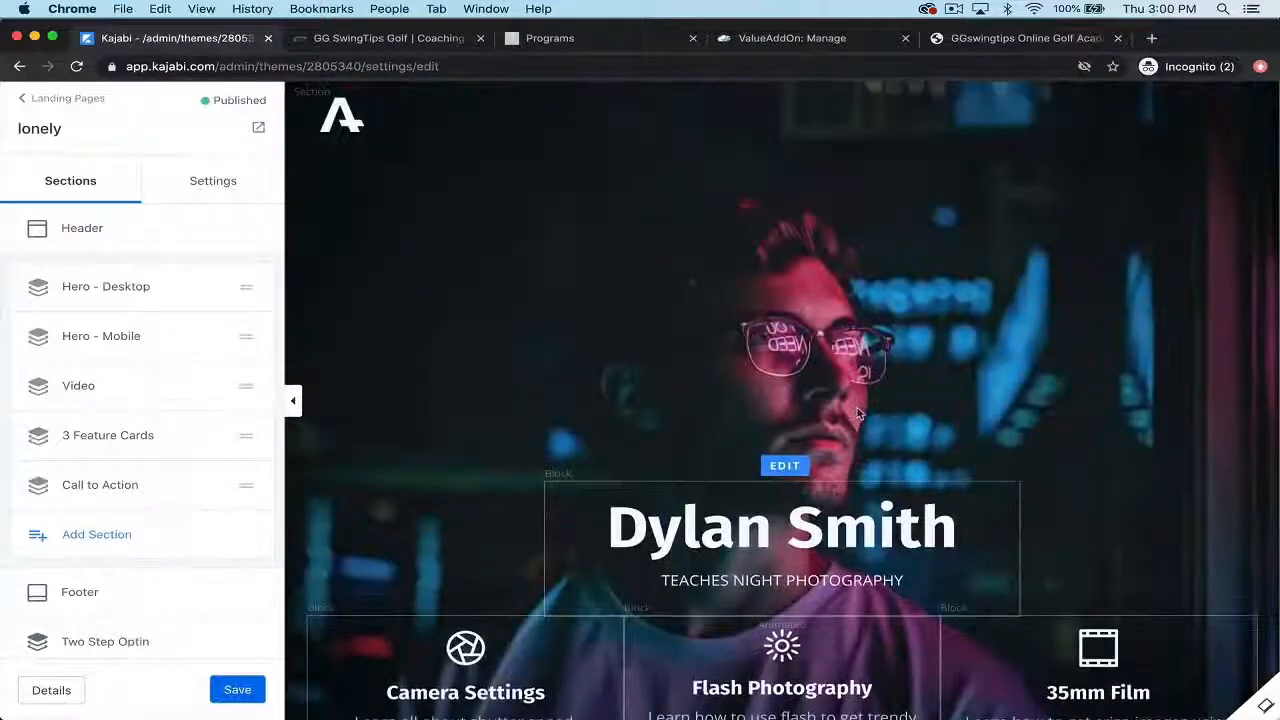
{"action": "scroll", "coordinate": [857, 413], "scroll_direction": "down", "scroll_amount": 10}
{"action": "scroll", "coordinate": [857, 413], "scroll_direction": "up", "scroll_amount": 12}
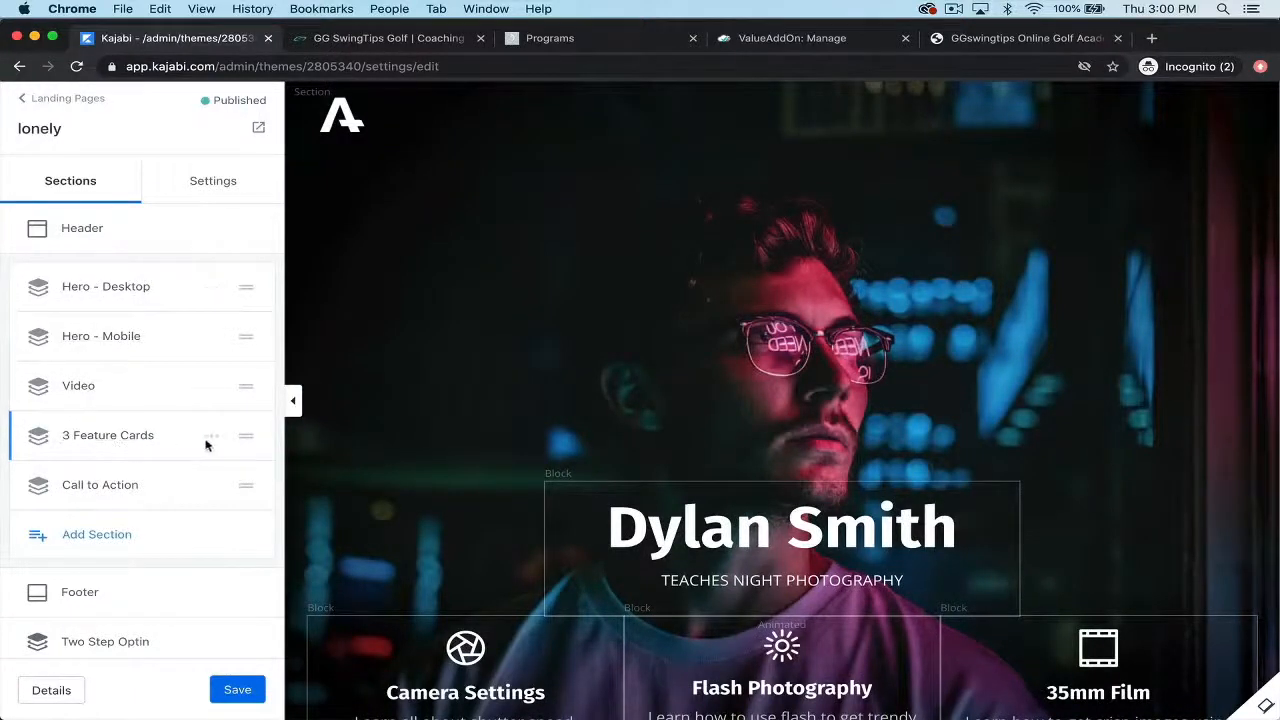
- Move the 3 Feature Cards section above Hero - Desktop and return it to its place below Video
{"action": "left_click_drag", "start_coordinate": [245, 437], "coordinate": [243, 337]}
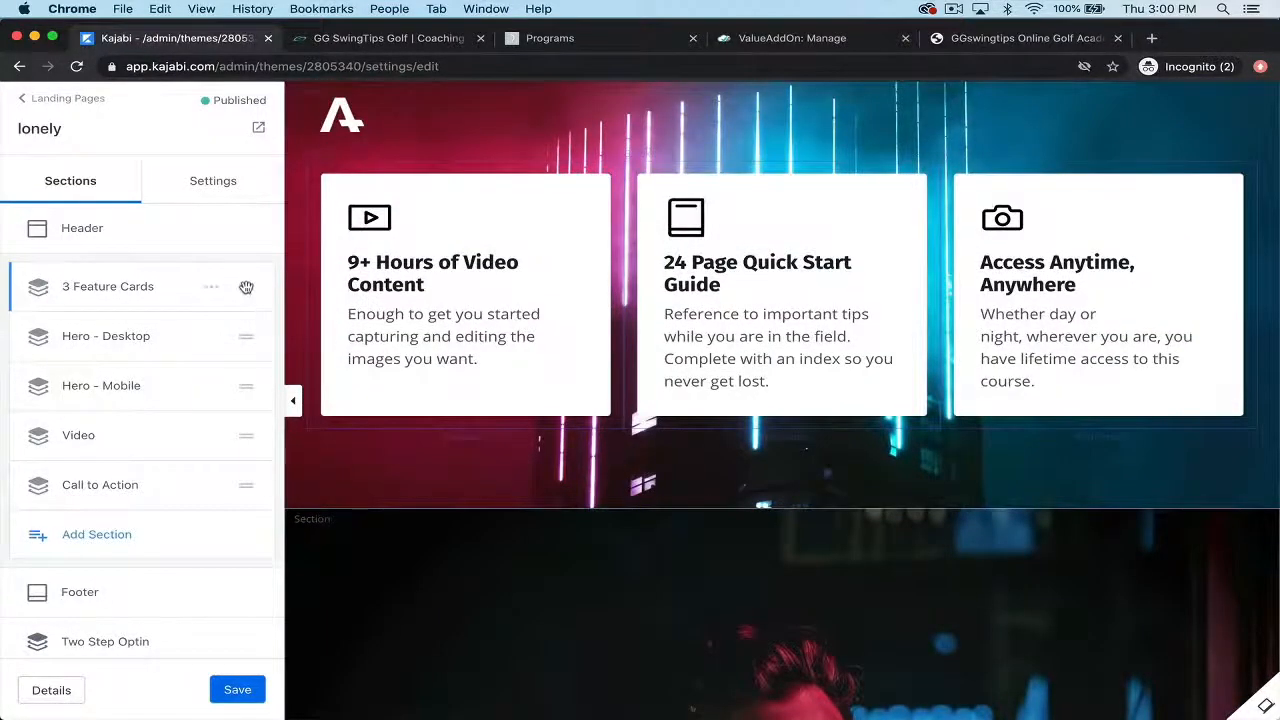
{"action": "left_click_drag", "start_coordinate": [246, 287], "coordinate": [237, 436]}
{"action": "scroll", "coordinate": [571, 489], "scroll_direction": "down", "scroll_amount": 4}
{"action": "scroll", "coordinate": [568, 489], "scroll_direction": "up", "scroll_amount": 10}
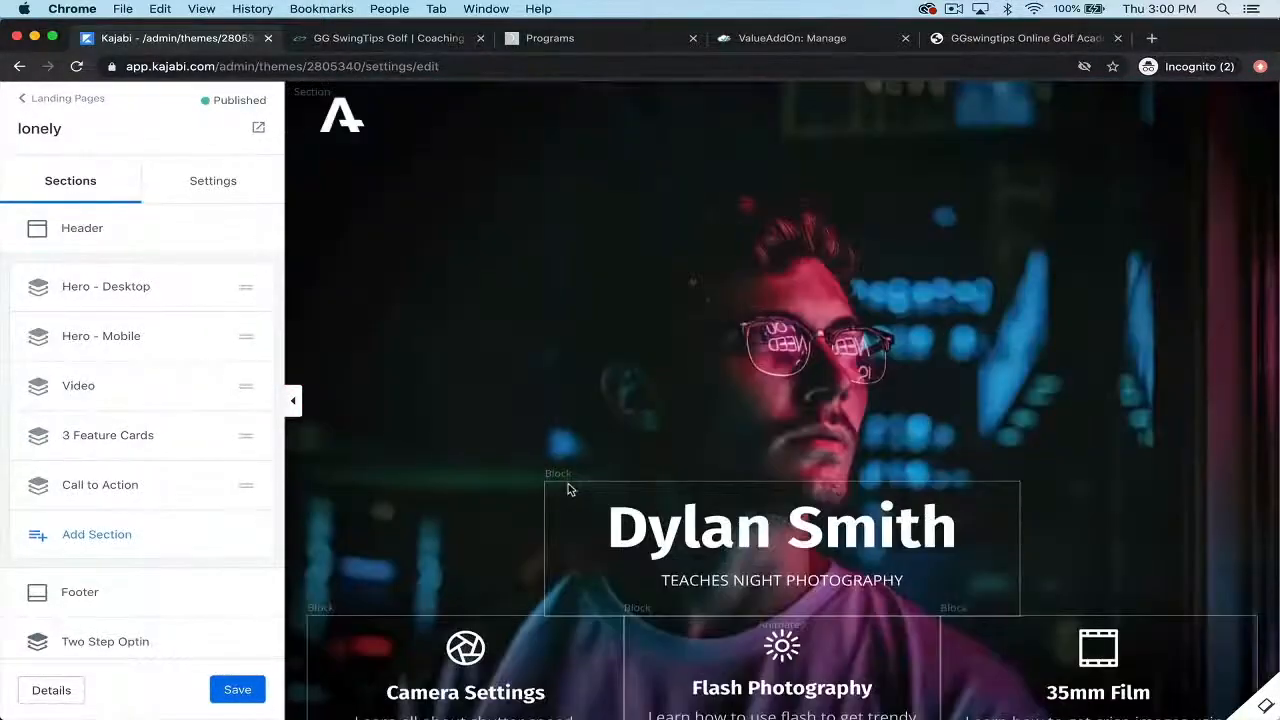
- Browse the section types that can be added to the page and preview the Pricing Cards section
{"action": "left_click", "coordinate": [93, 535]}
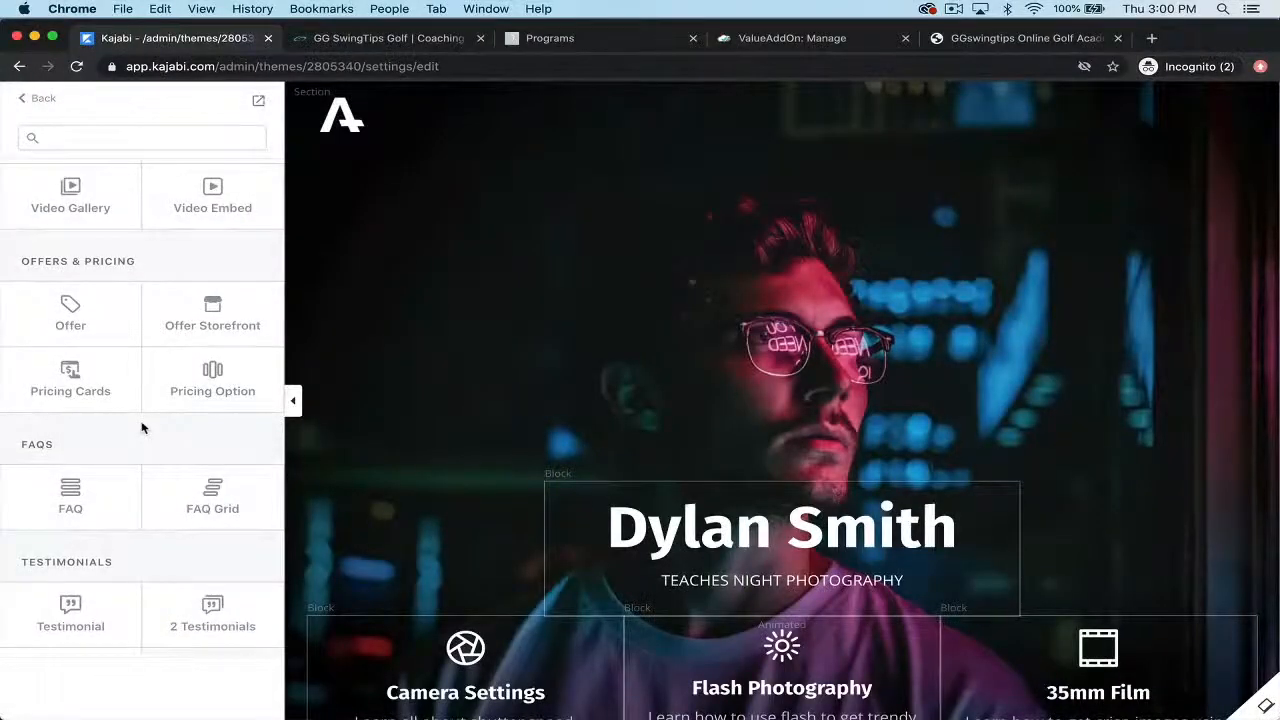
{"action": "scroll", "coordinate": [141, 428], "scroll_direction": "down", "scroll_amount": 5}
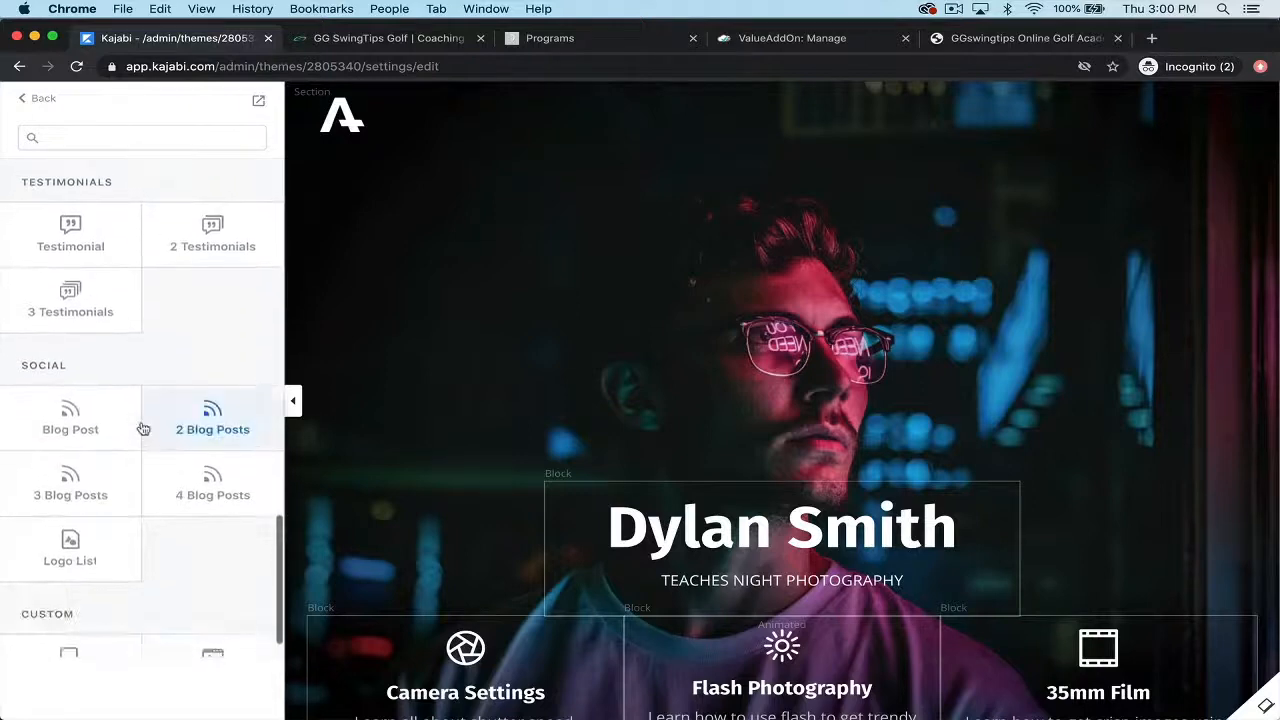
{"action": "scroll", "coordinate": [143, 428], "scroll_direction": "up", "scroll_amount": 5}
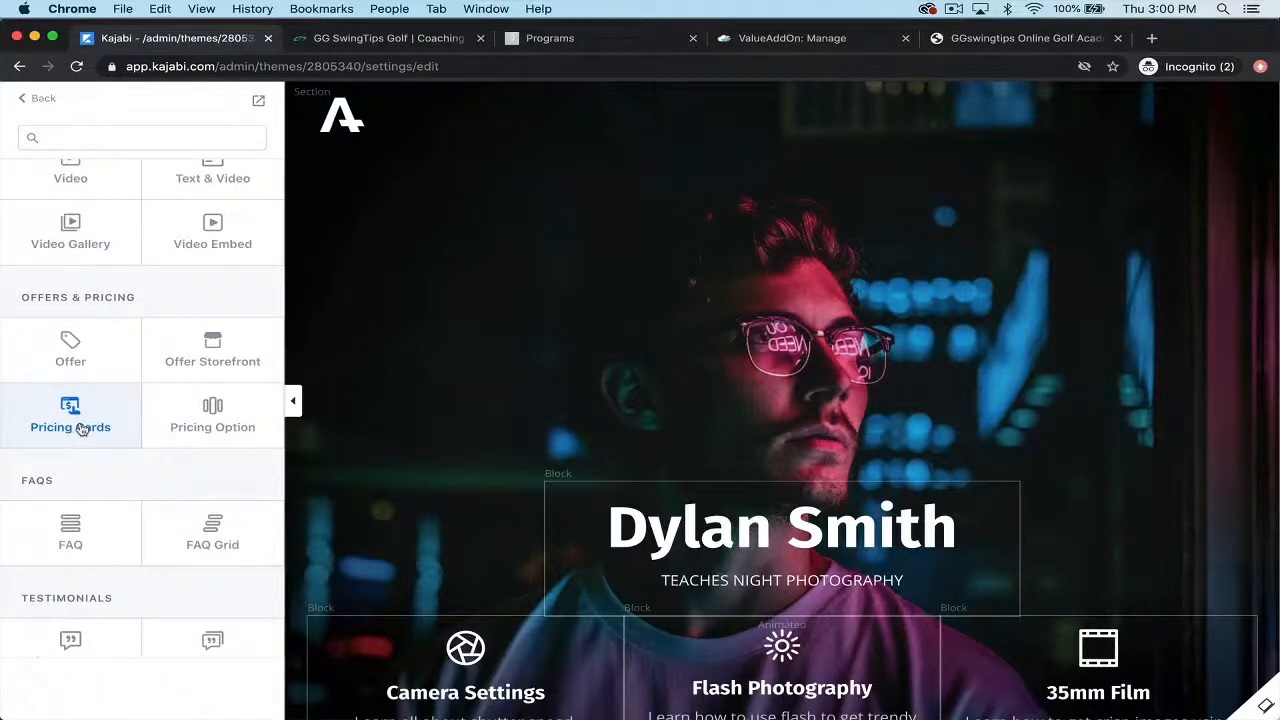
{"action": "mouse_move", "coordinate": [82, 430]}
{"action": "left_click", "coordinate": [71, 406]}
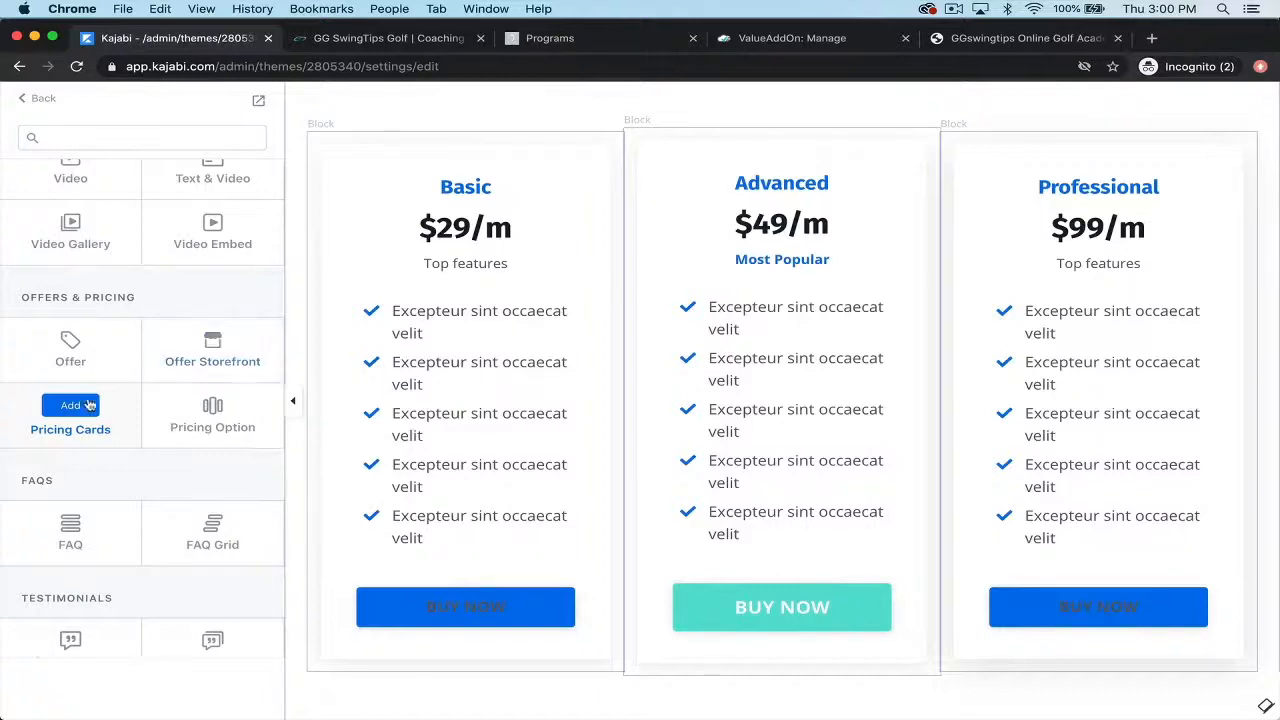
{"action": "scroll", "coordinate": [507, 344], "scroll_direction": "up", "scroll_amount": 2}
{"action": "scroll", "coordinate": [507, 344], "scroll_direction": "down", "scroll_amount": 3}
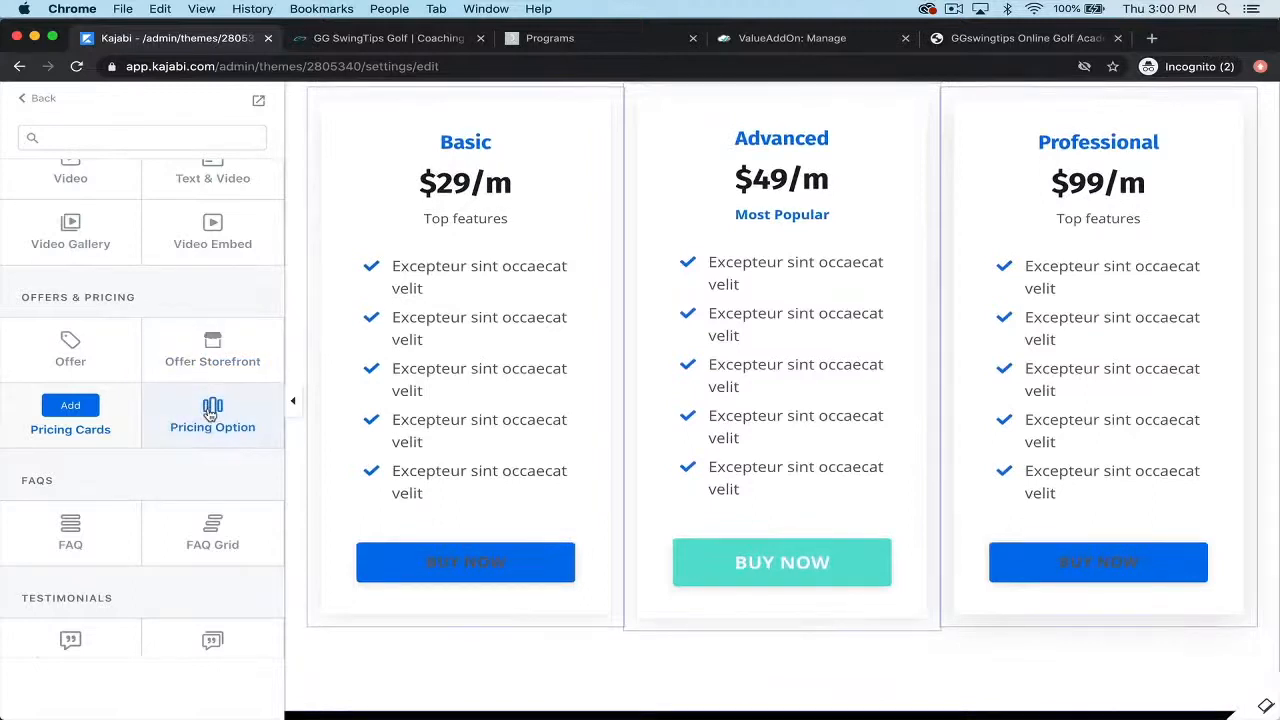
- Preview the Offer section and compare it with the Pricing Cards section
{"action": "left_click", "coordinate": [80, 363]}
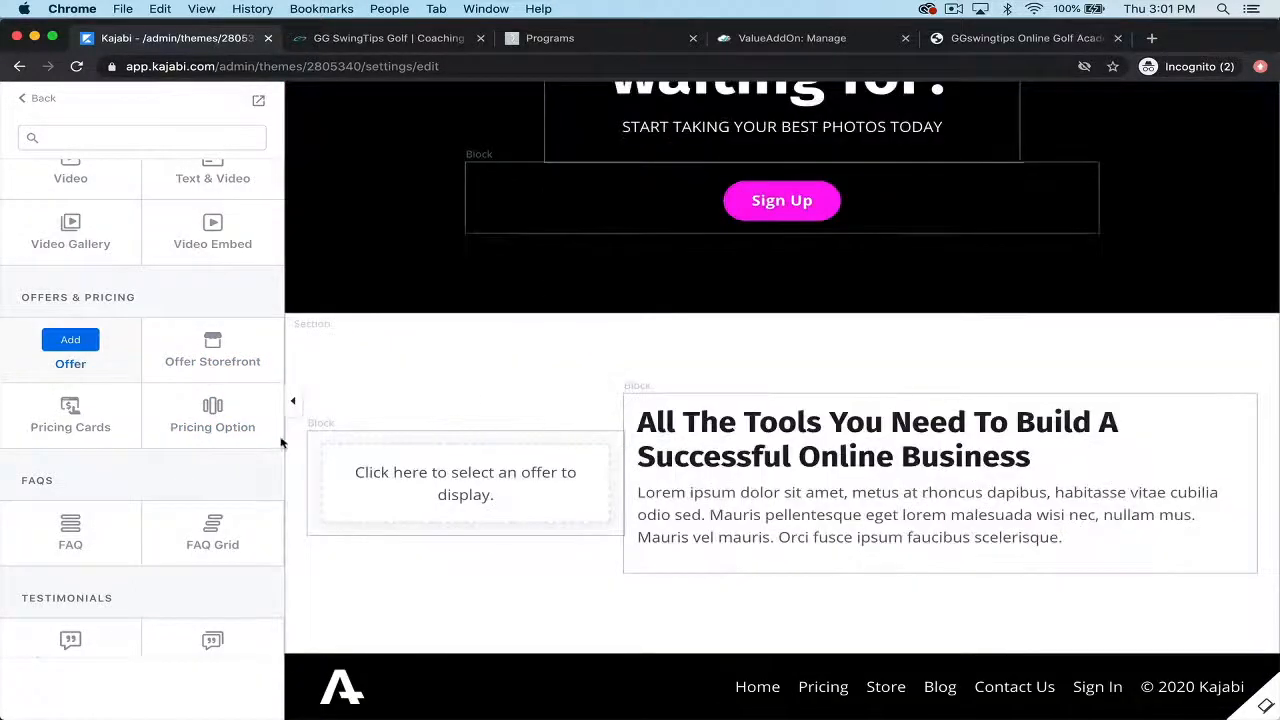
{"action": "left_click", "coordinate": [70, 411]}
{"action": "left_click", "coordinate": [200, 418]}
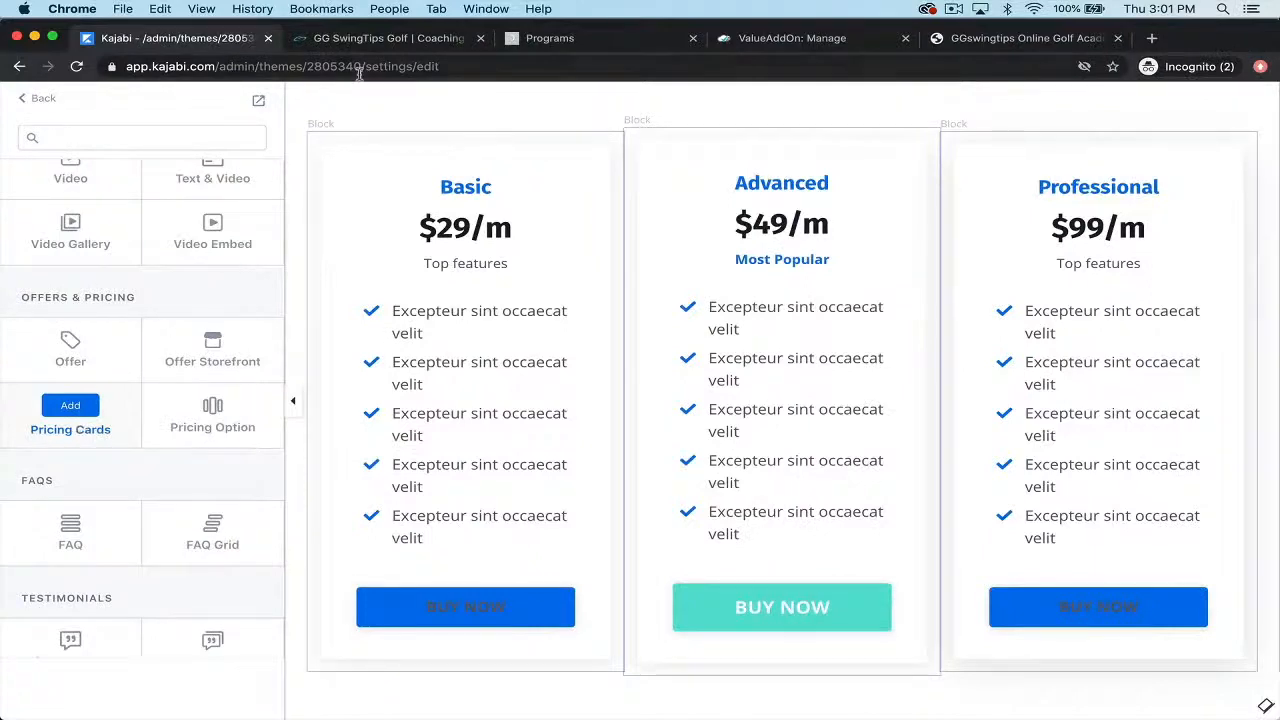
- Switch to the GG SwingTips Golf pricing page and examine its three membership plans and the Frequently Asked Questions section
{"action": "left_click", "coordinate": [379, 40]}
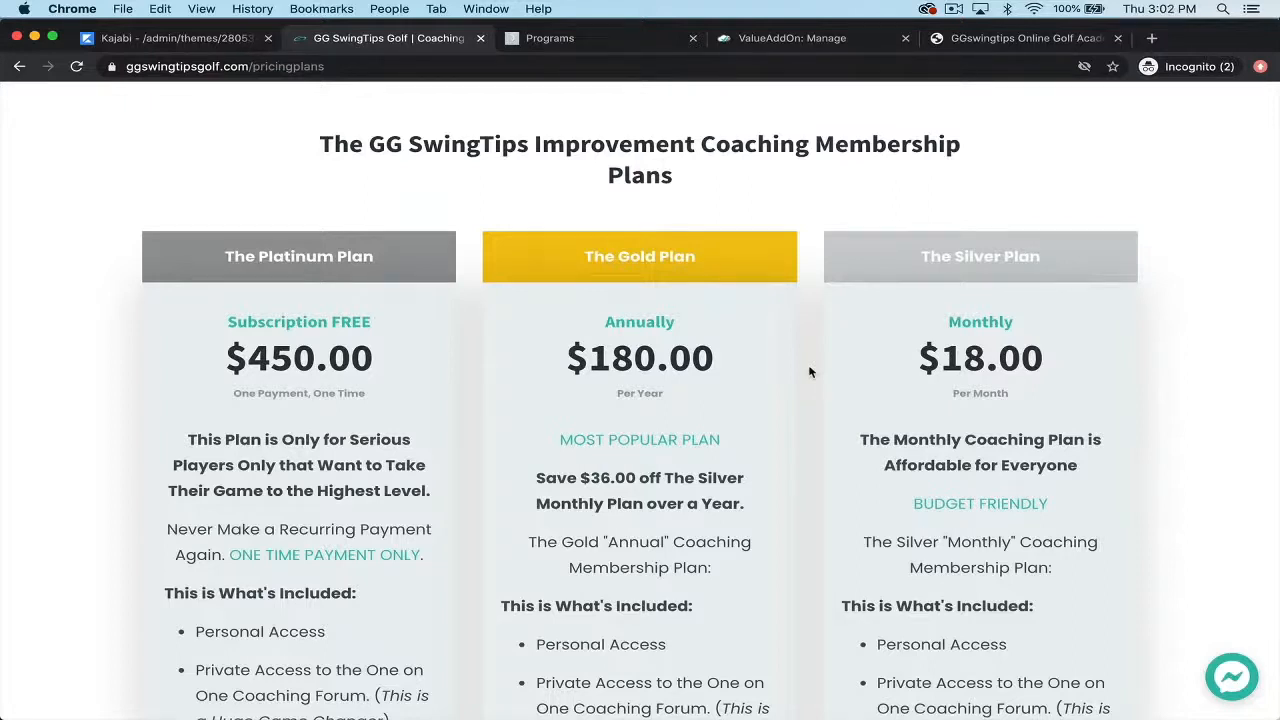
{"action": "scroll", "coordinate": [810, 372], "scroll_direction": "down", "scroll_amount": 1}
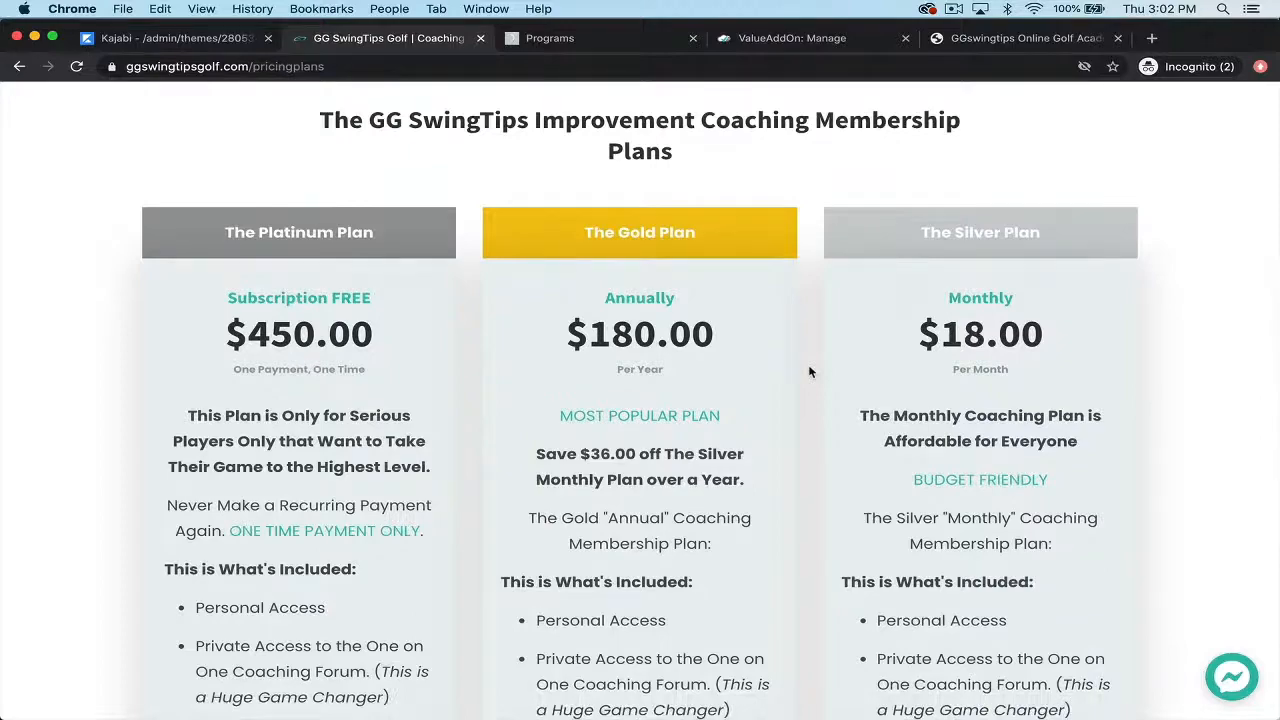
{"action": "scroll", "coordinate": [810, 372], "scroll_direction": "down", "scroll_amount": 10}
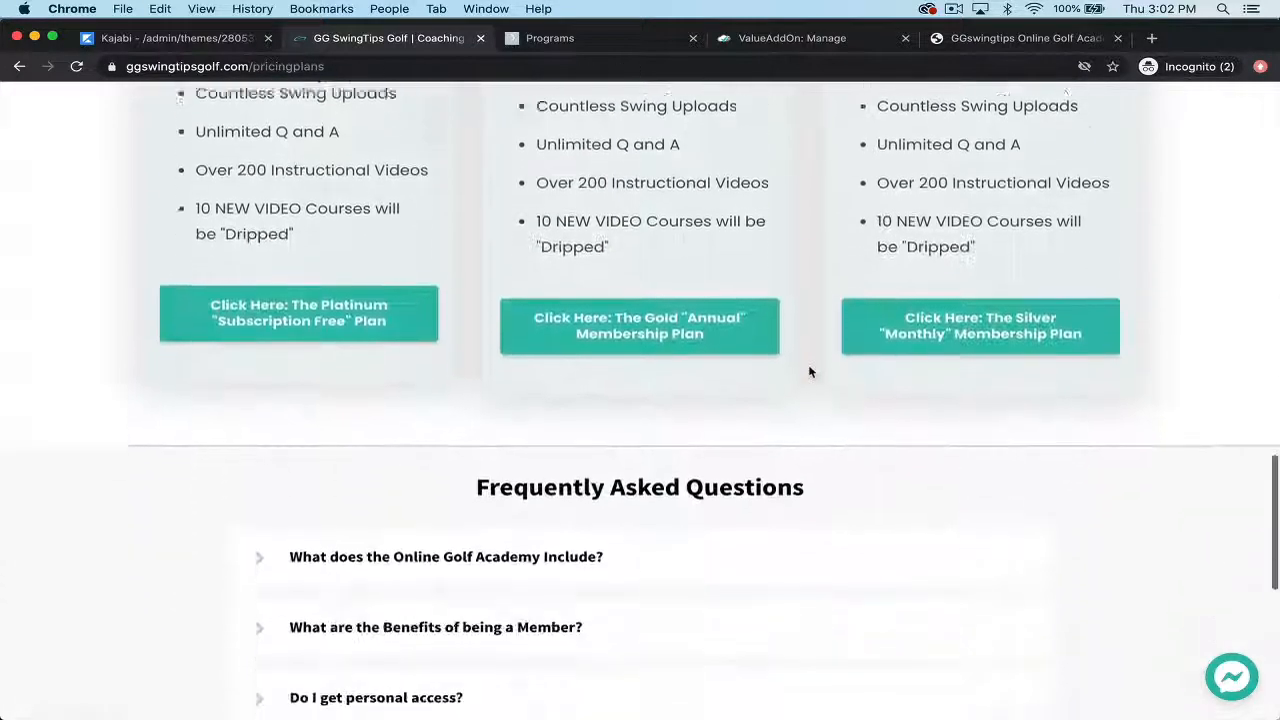
{"action": "scroll", "coordinate": [810, 372], "scroll_direction": "up", "scroll_amount": 7}
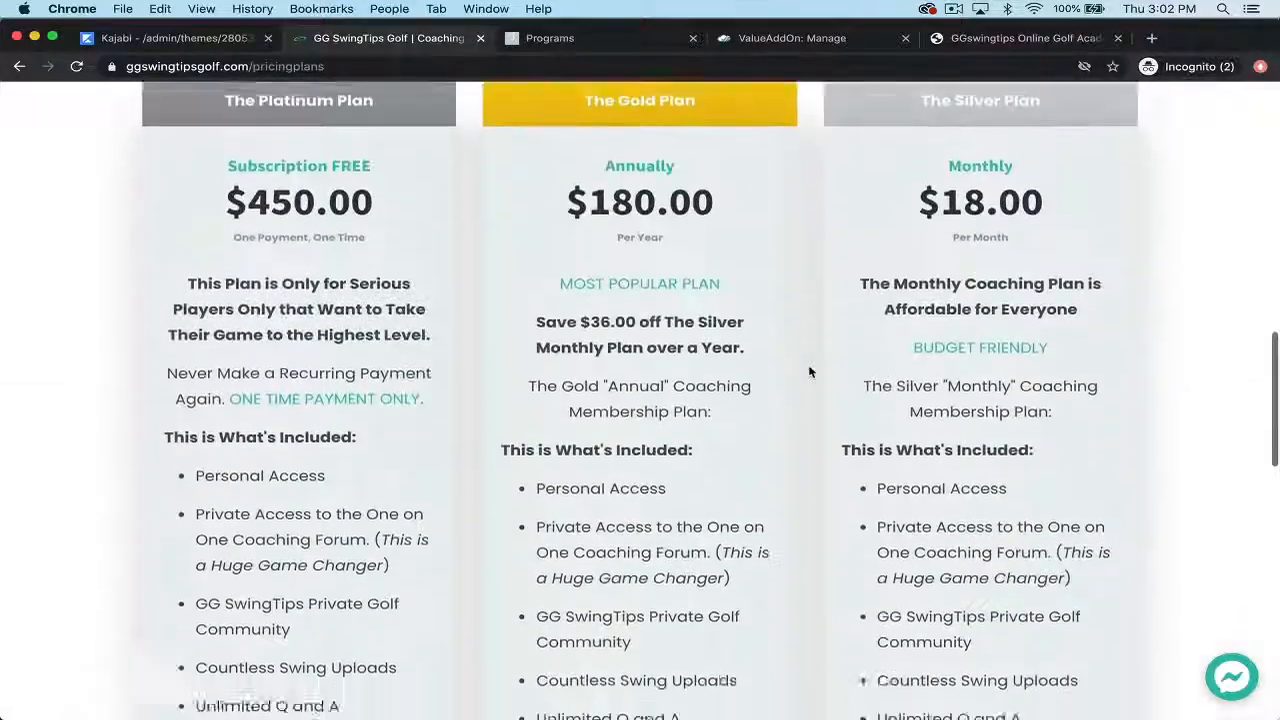
{"action": "scroll", "coordinate": [810, 372], "scroll_direction": "down", "scroll_amount": 3}
{"action": "scroll", "coordinate": [810, 372], "scroll_direction": "up", "scroll_amount": 2}
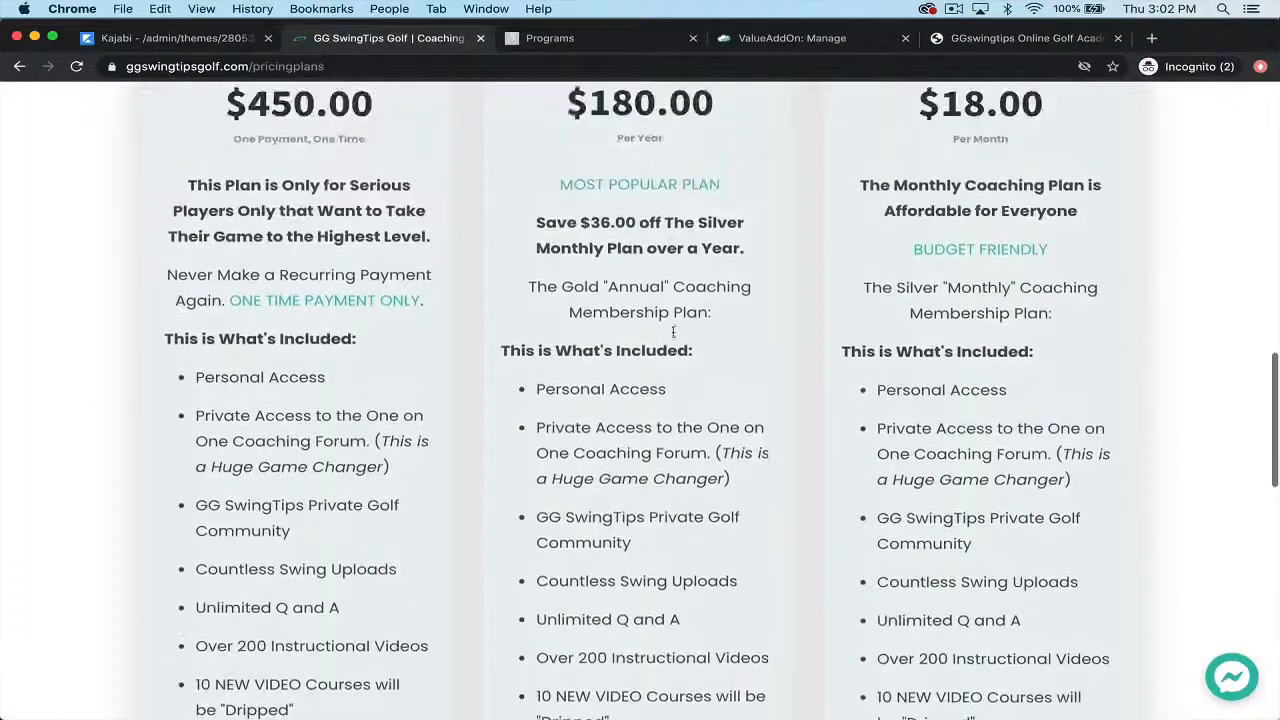
{"action": "scroll", "coordinate": [720, 272], "scroll_direction": "up", "scroll_amount": 2}
{"action": "scroll", "coordinate": [722, 277], "scroll_direction": "up", "scroll_amount": 3}
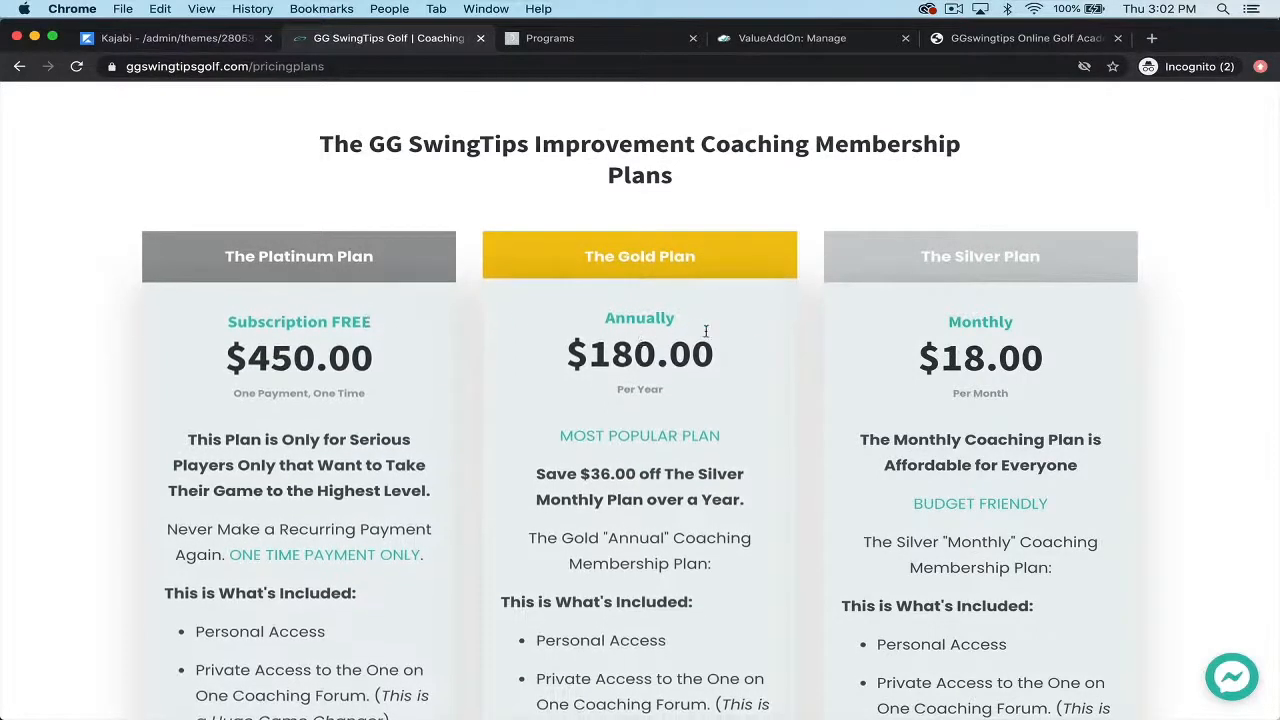
{"action": "scroll", "coordinate": [836, 397], "scroll_direction": "down", "scroll_amount": 15}
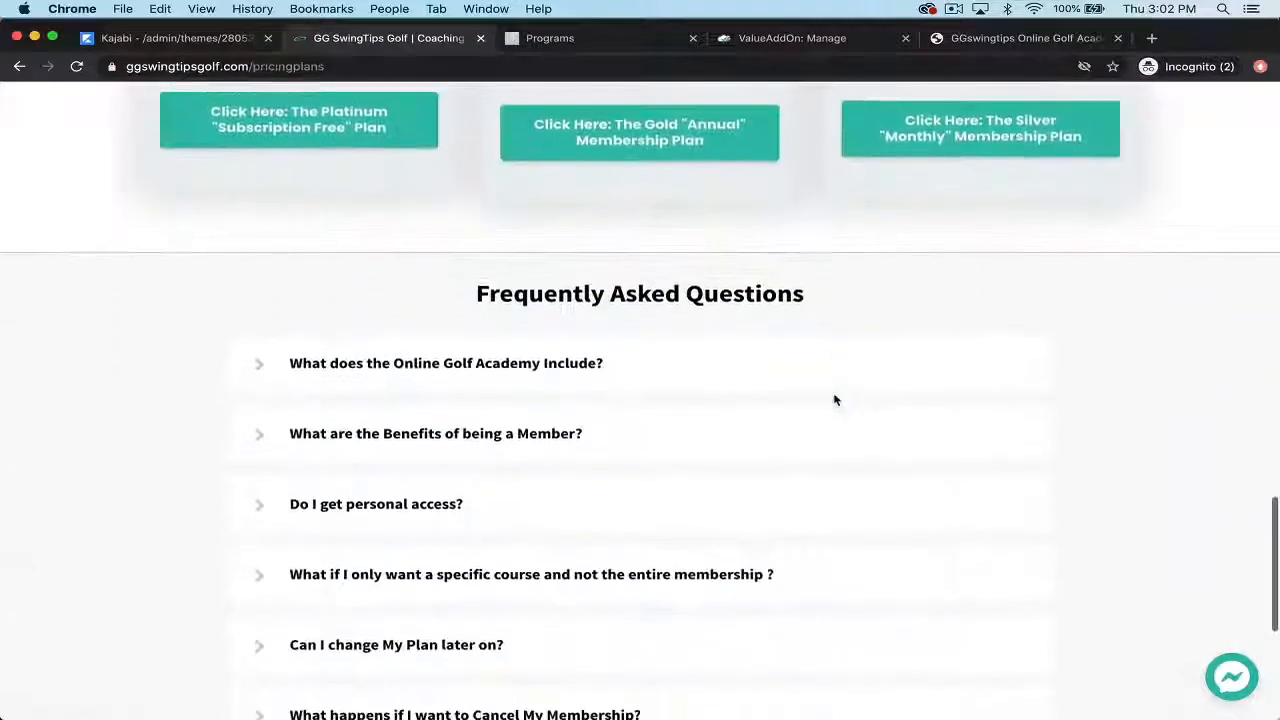
{"action": "scroll", "coordinate": [817, 285], "scroll_direction": "up", "scroll_amount": 10}
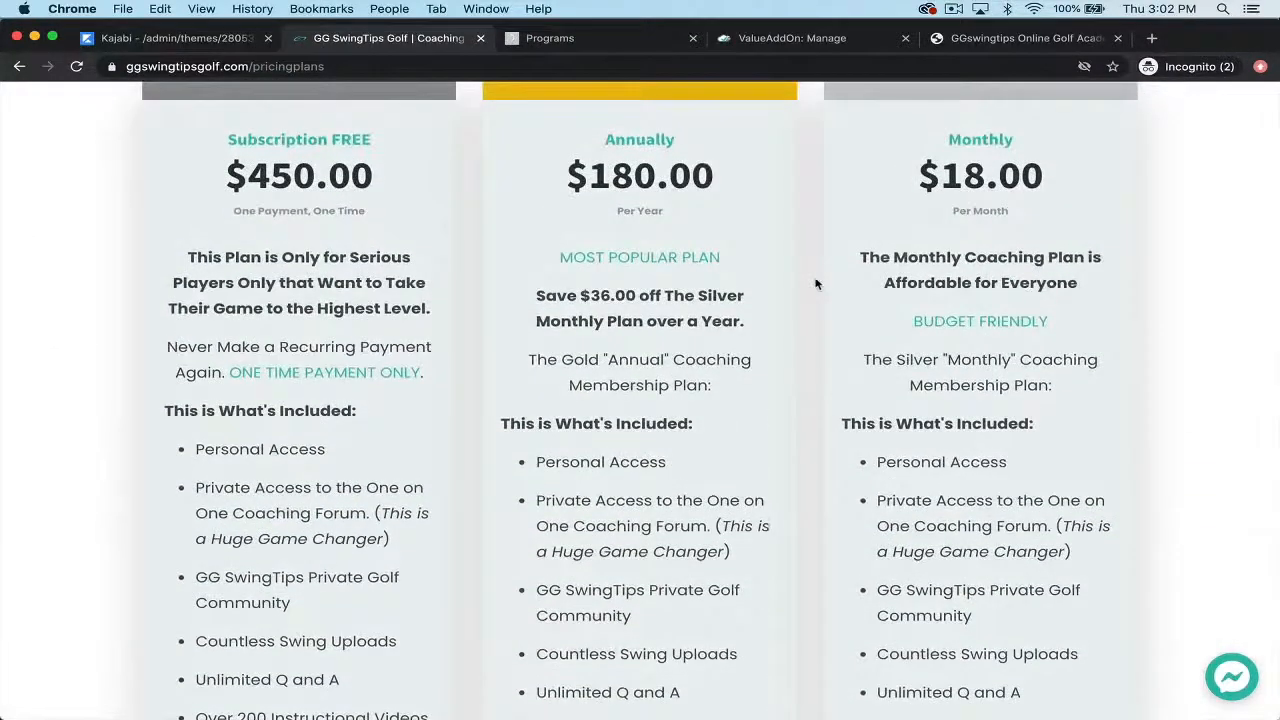
- Switch to the MUVMT Programs page and examine the Foundations course's price, feature checklist and Eat to Move countdown section
{"action": "left_click", "coordinate": [574, 43]}
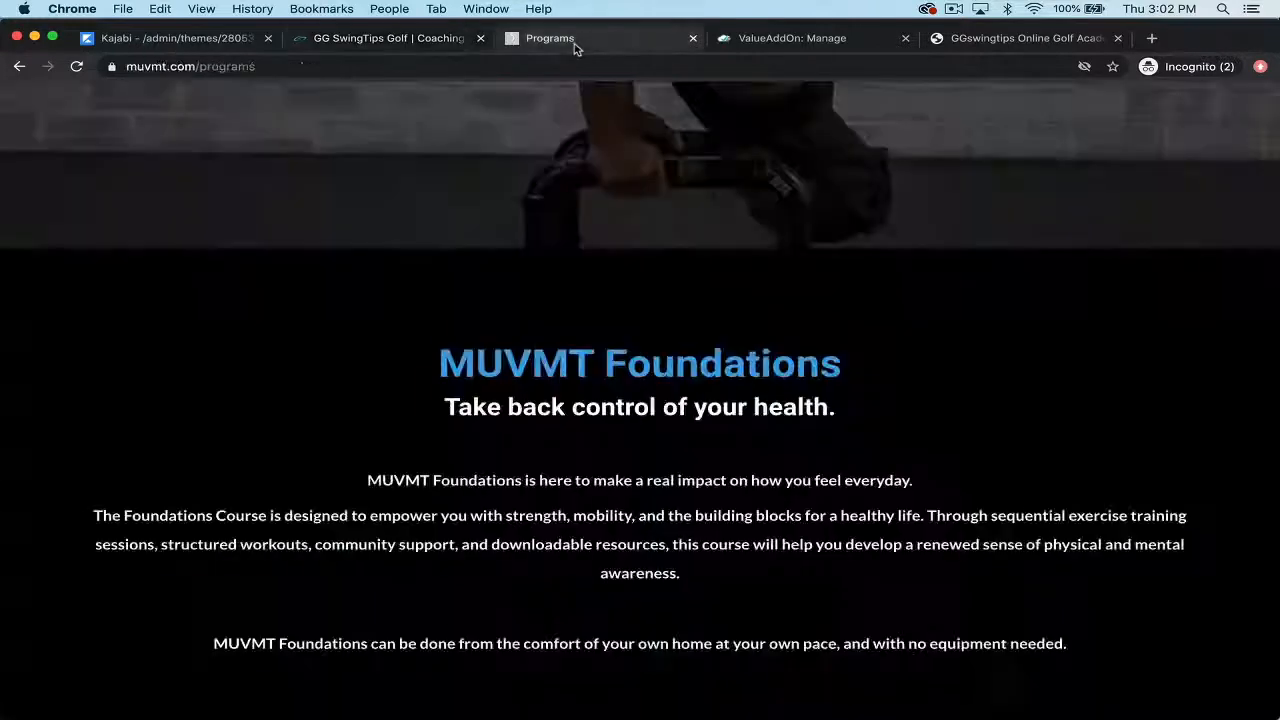
{"action": "scroll", "coordinate": [821, 234], "scroll_direction": "down", "scroll_amount": 10}
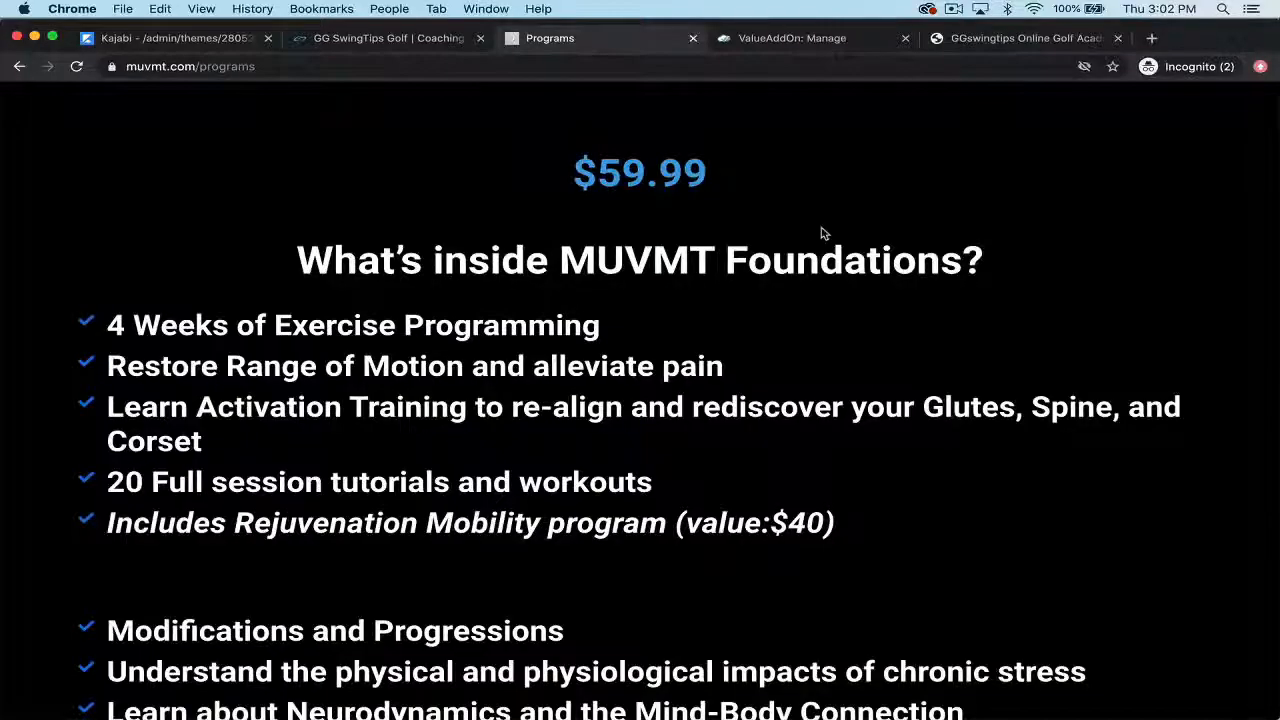
{"action": "scroll", "coordinate": [821, 234], "scroll_direction": "down", "scroll_amount": 10}
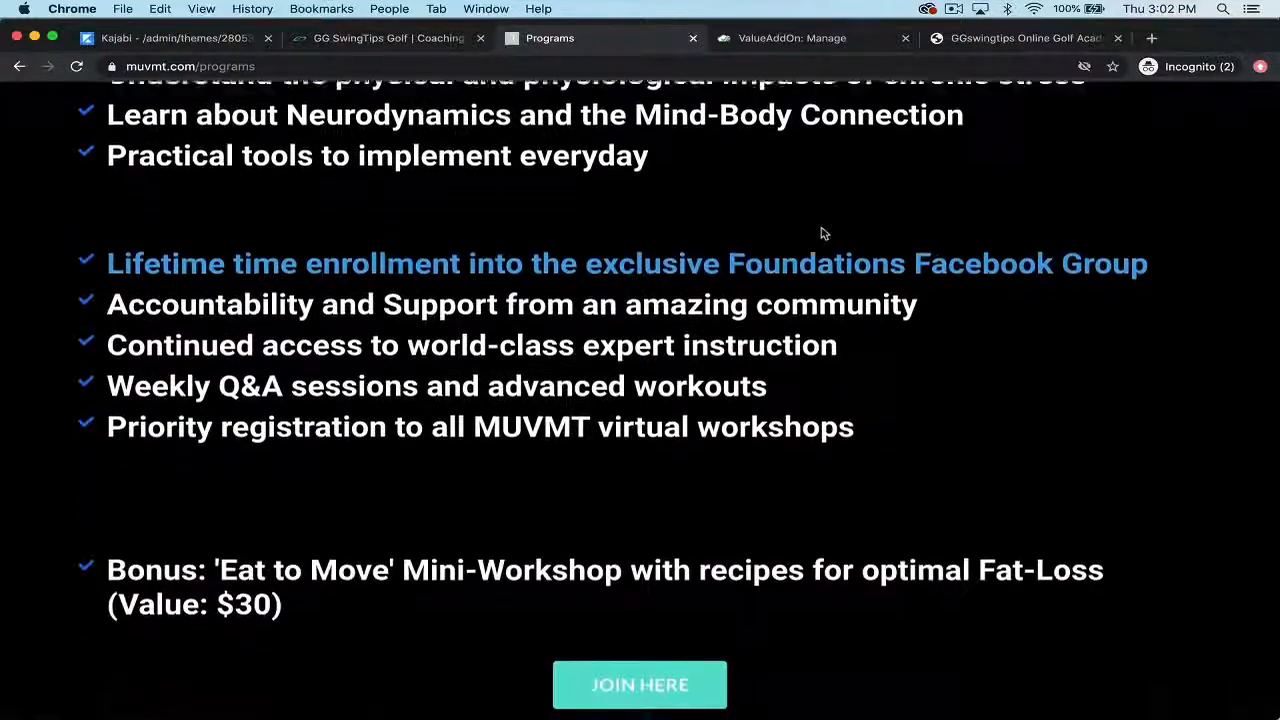
{"action": "scroll", "coordinate": [821, 234], "scroll_direction": "down", "scroll_amount": 8}
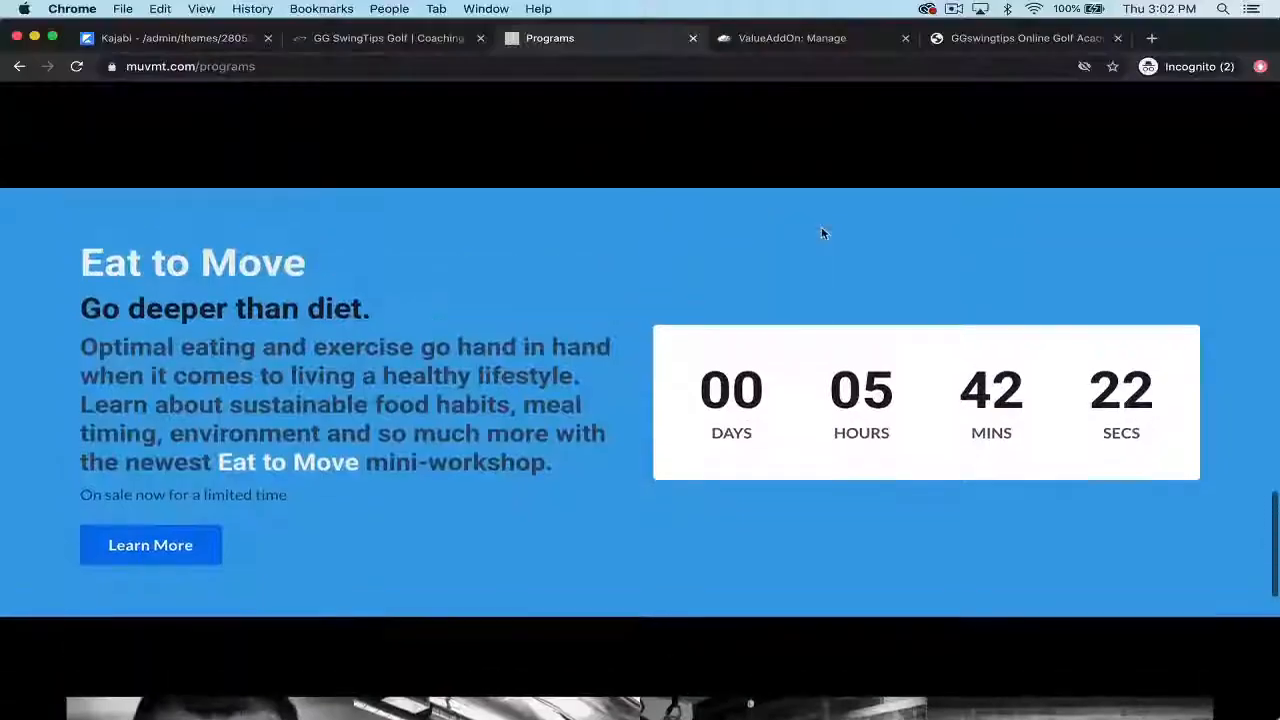
{"action": "scroll", "coordinate": [821, 228], "scroll_direction": "up", "scroll_amount": 20}
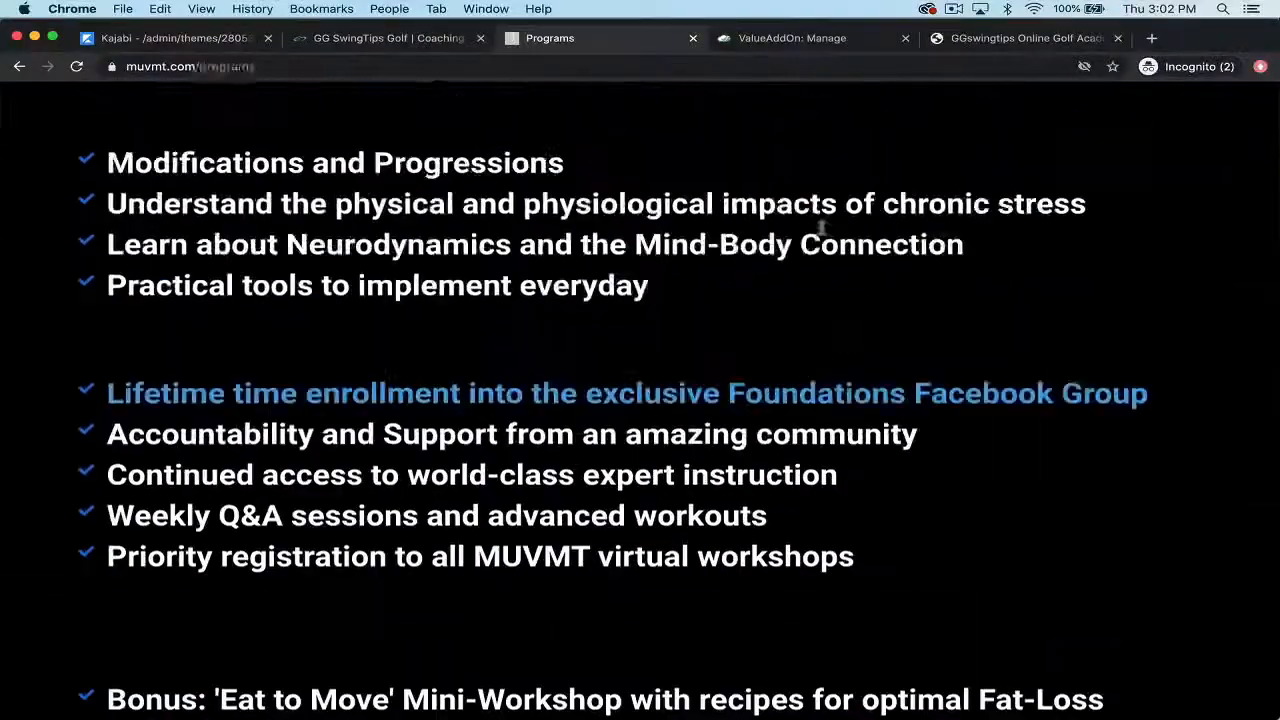
{"action": "scroll", "coordinate": [821, 228], "scroll_direction": "down", "scroll_amount": 1}
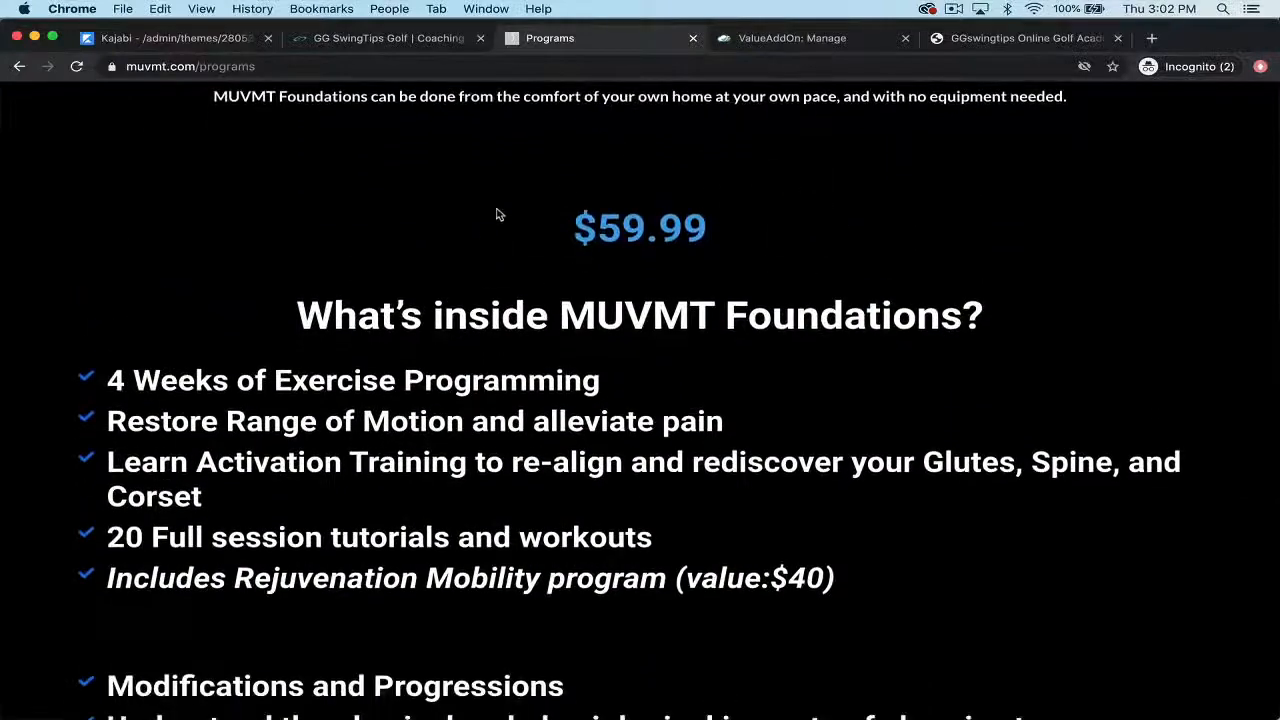
{"action": "scroll", "coordinate": [829, 278], "scroll_direction": "down", "scroll_amount": 10}
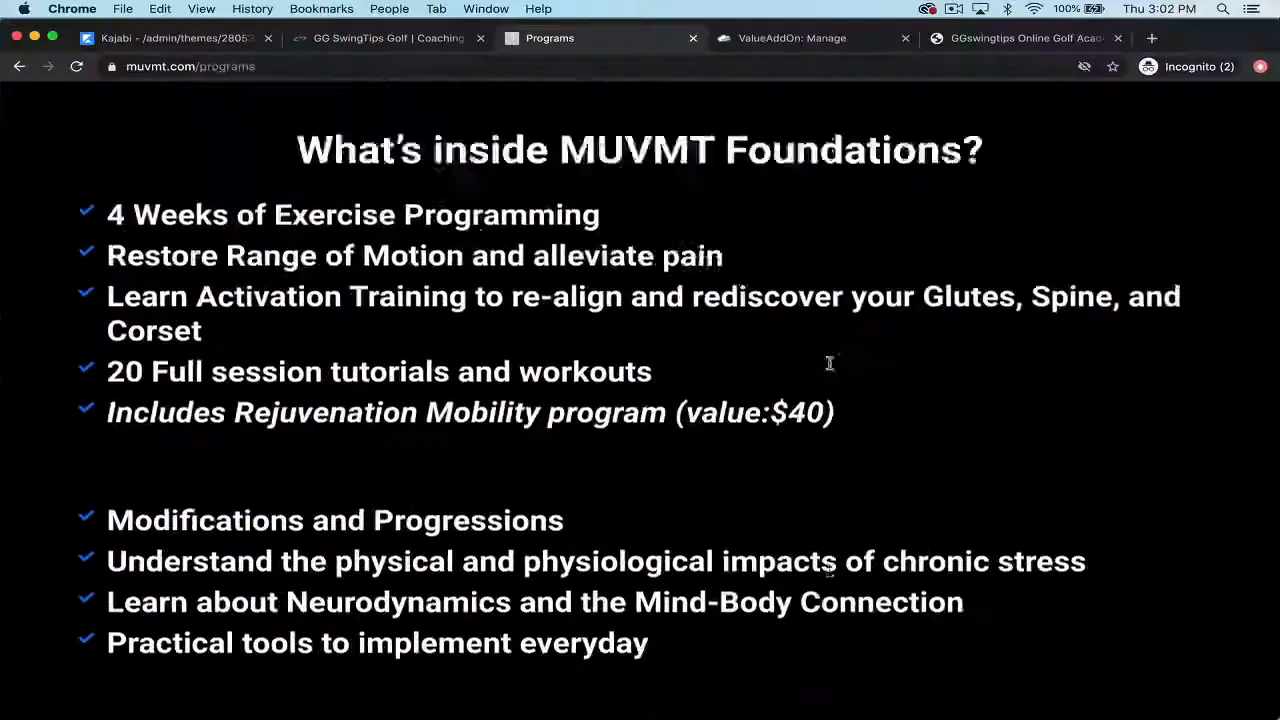
- Switch back to the Kajabi page editor and add the Pricing Cards section to the landing page
{"action": "scroll", "coordinate": [829, 363], "scroll_direction": "up", "scroll_amount": 9}
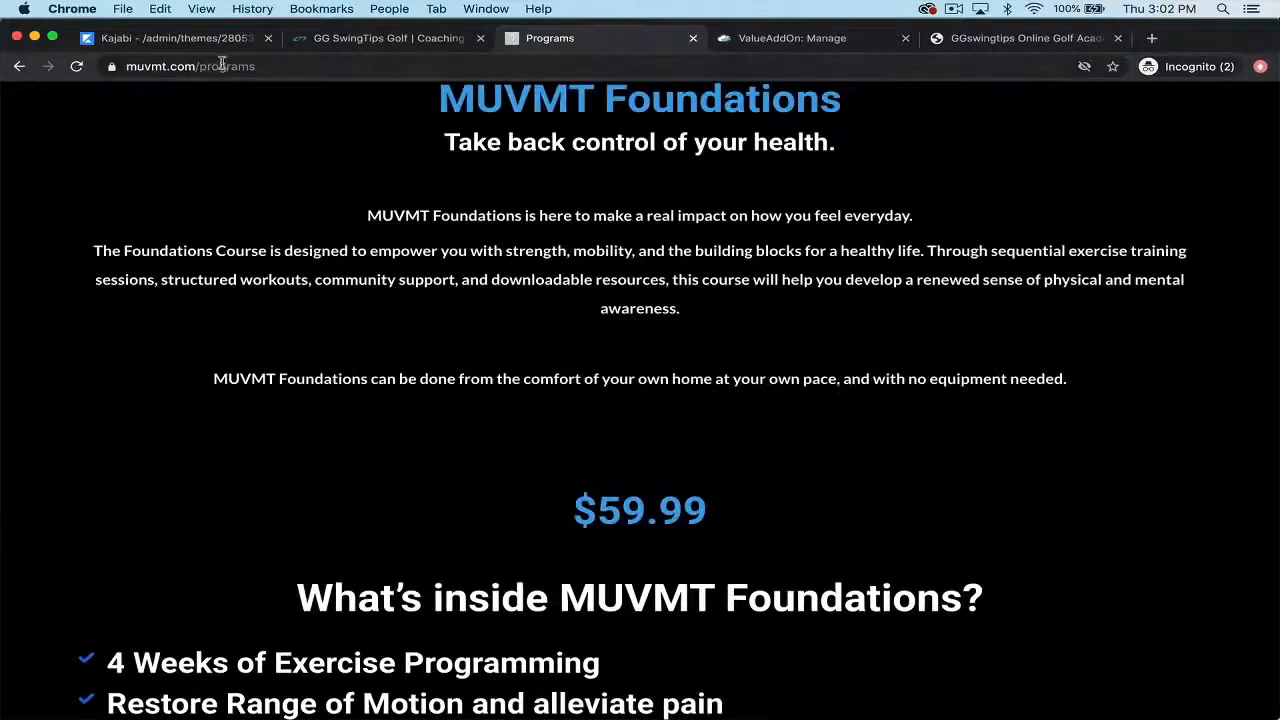
{"action": "left_click", "coordinate": [175, 38]}
{"action": "scroll", "coordinate": [555, 273], "scroll_direction": "down", "scroll_amount": 2}
{"action": "scroll", "coordinate": [555, 273], "scroll_direction": "up", "scroll_amount": 2}
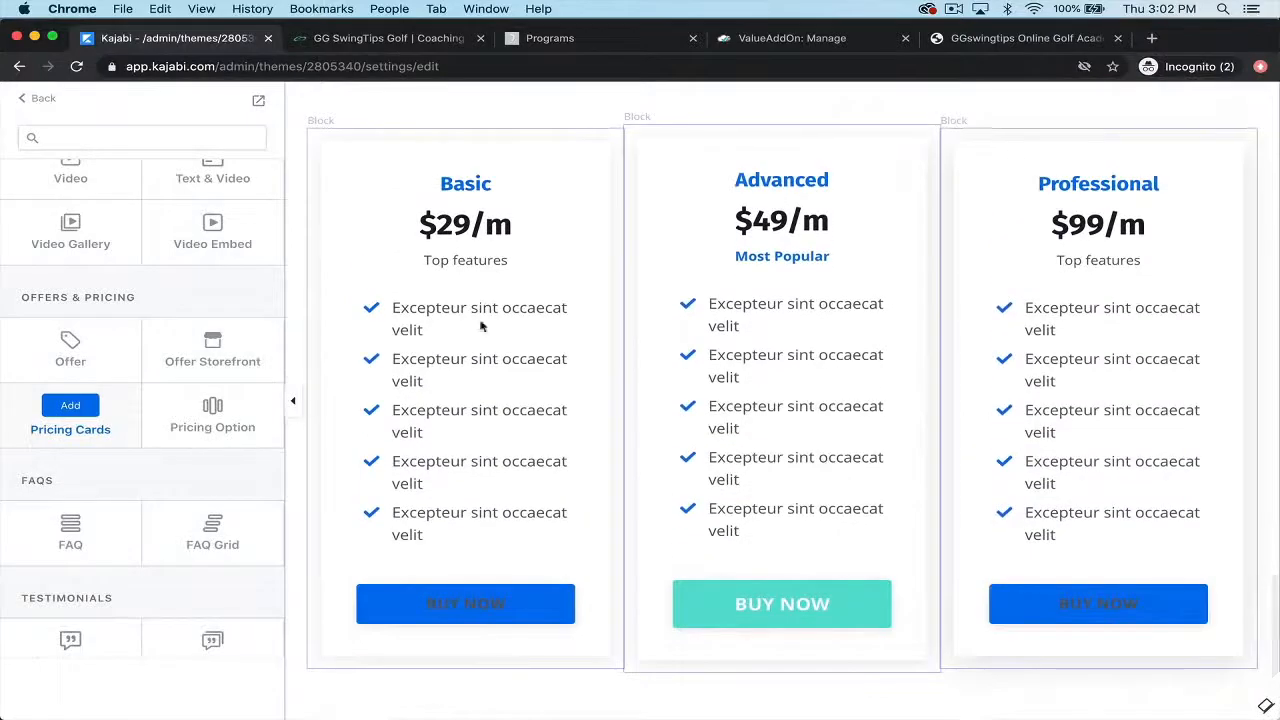
{"action": "left_click", "coordinate": [83, 409]}
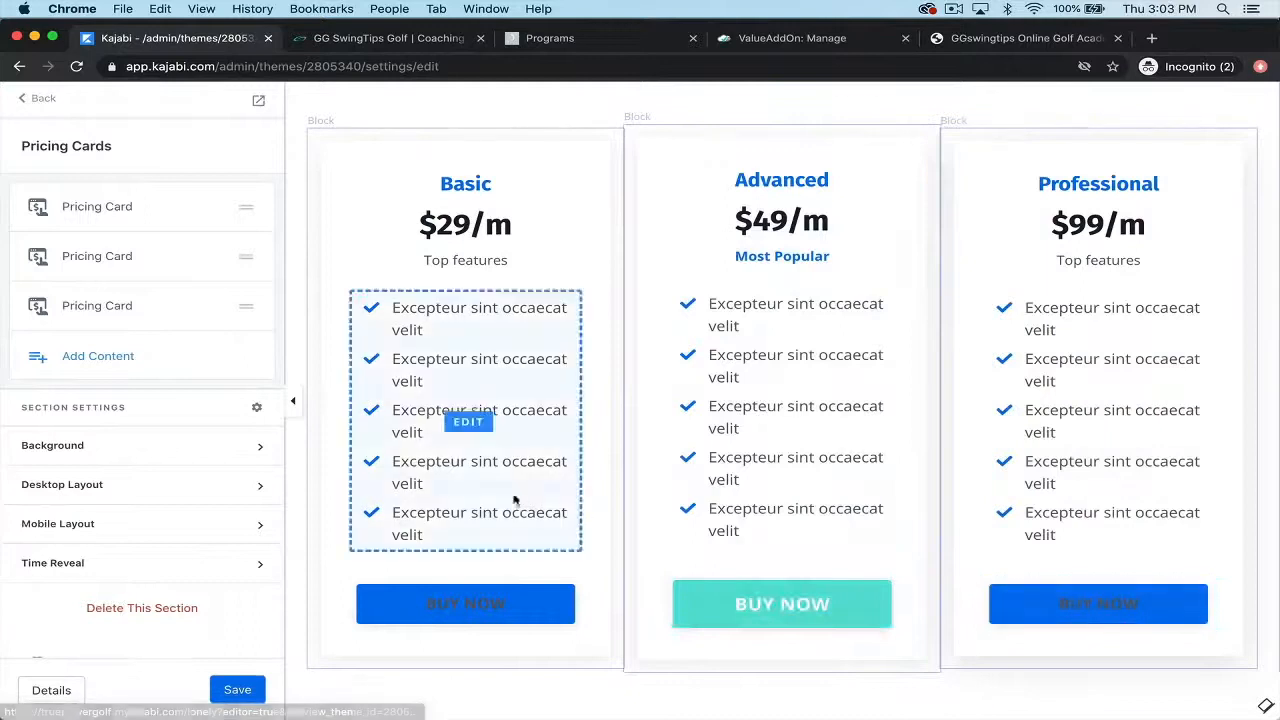
- Set the Basic pricing card's width to 7 columns and review its name, price, text and list icon settings
{"action": "left_click", "coordinate": [97, 207]}
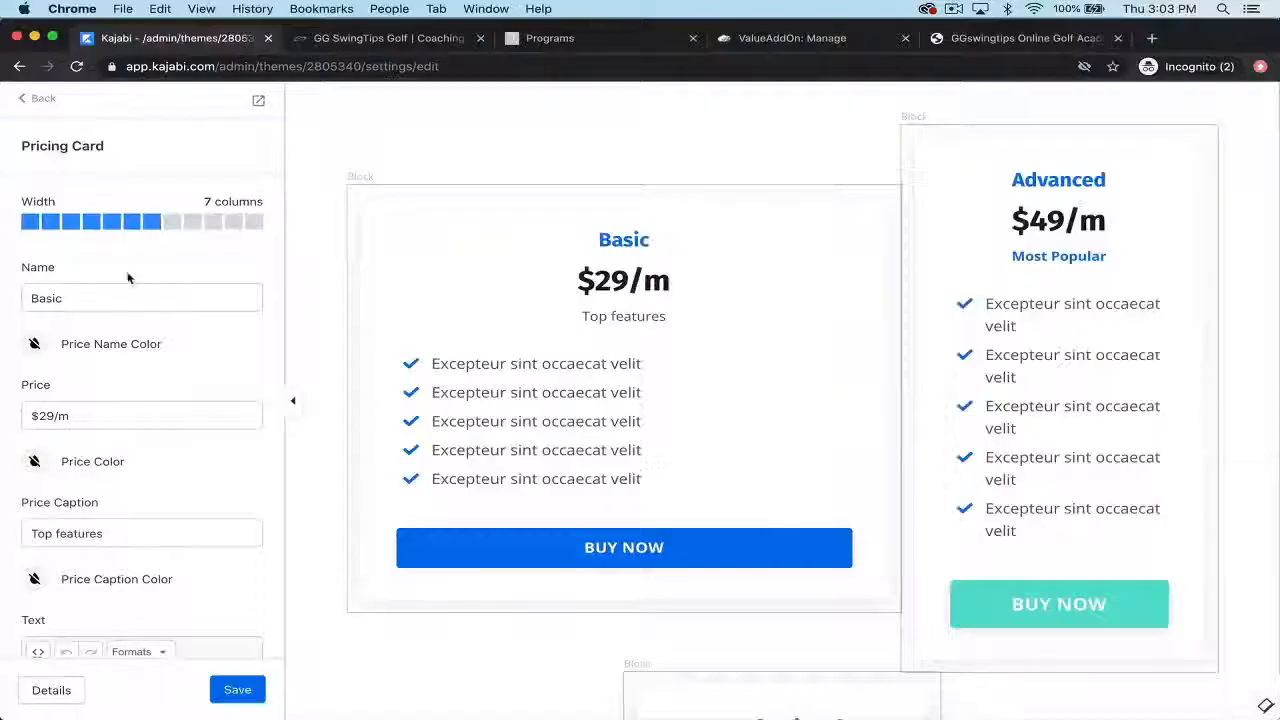
{"action": "scroll", "coordinate": [115, 338], "scroll_direction": "down", "scroll_amount": 10}
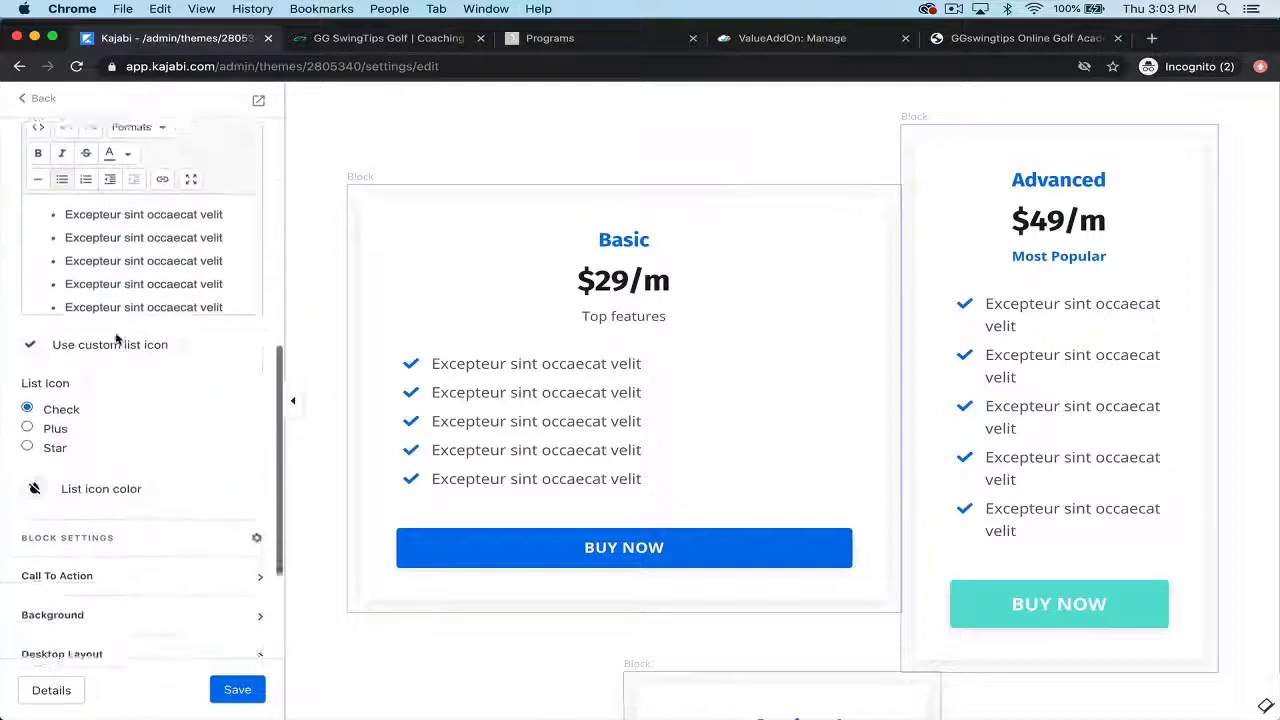
{"action": "scroll", "coordinate": [115, 338], "scroll_direction": "down", "scroll_amount": 3}
{"action": "scroll", "coordinate": [115, 338], "scroll_direction": "up", "scroll_amount": 13}
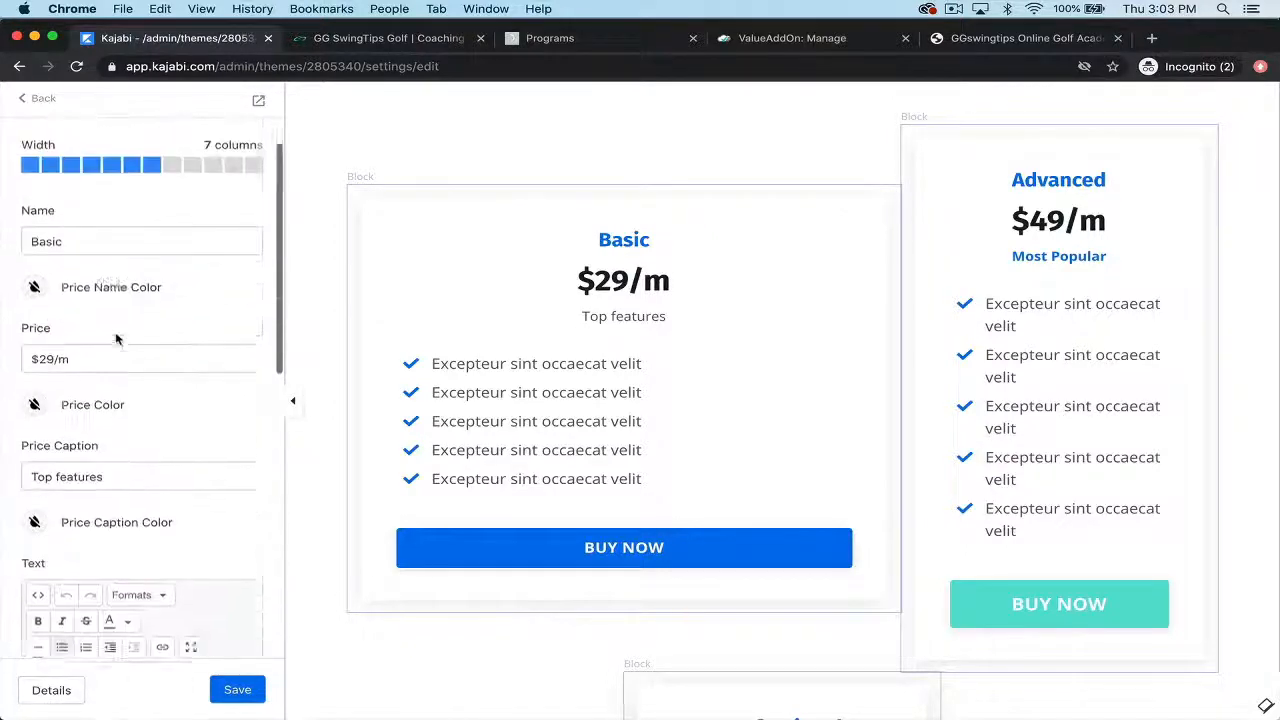
{"action": "left_click", "coordinate": [41, 101]}
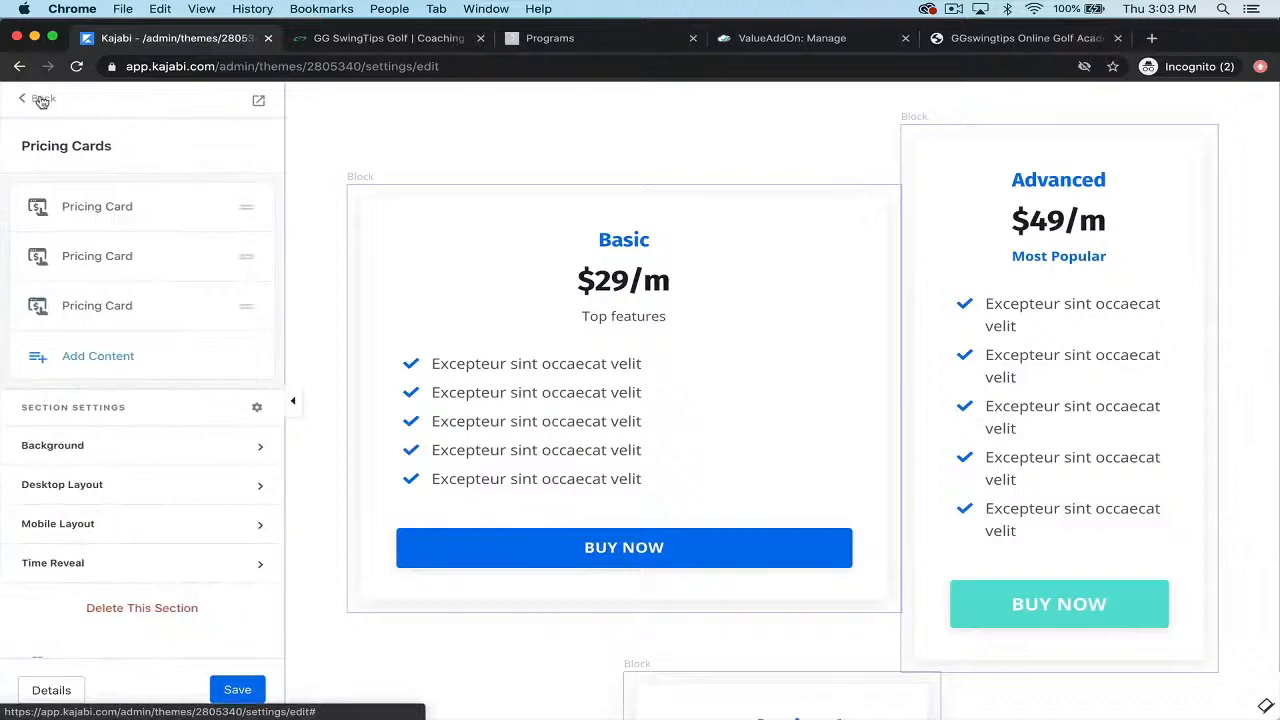
- Set the Basic pricing card's width to 4 columns and check the three-card layout and the card's settings
{"action": "left_click", "coordinate": [113, 210]}
{"action": "left_click", "coordinate": [92, 224]}
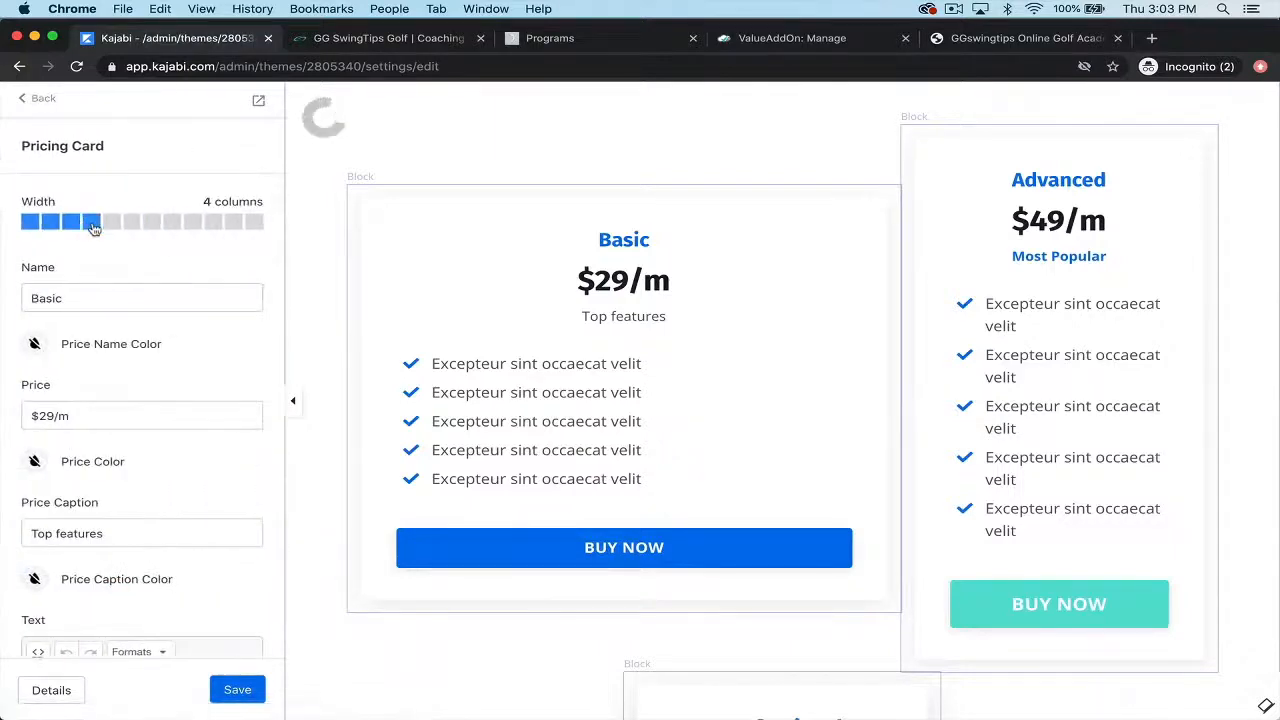
{"action": "scroll", "coordinate": [610, 348], "scroll_direction": "down", "scroll_amount": 2}
{"action": "scroll", "coordinate": [611, 348], "scroll_direction": "up", "scroll_amount": 5}
{"action": "scroll", "coordinate": [608, 348], "scroll_direction": "up", "scroll_amount": 10}
{"action": "scroll", "coordinate": [608, 348], "scroll_direction": "down", "scroll_amount": 3}
{"action": "scroll", "coordinate": [608, 348], "scroll_direction": "down", "scroll_amount": 10}
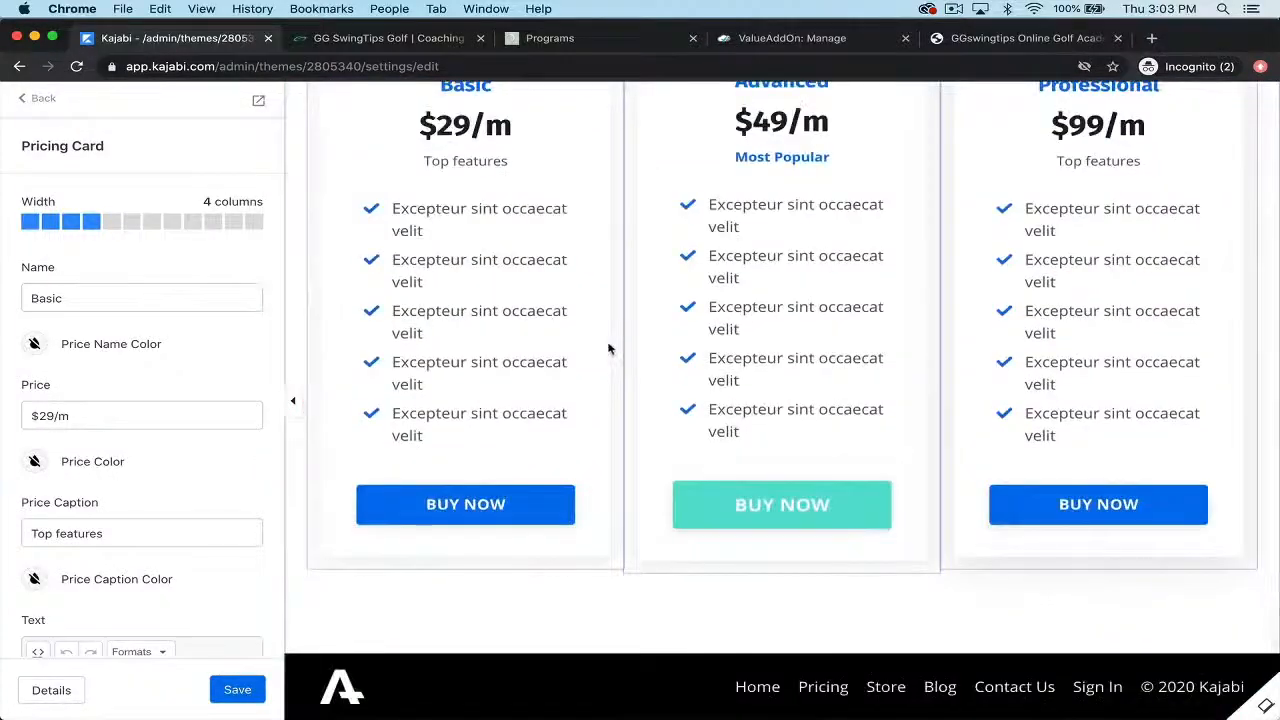
{"action": "scroll", "coordinate": [218, 390], "scroll_direction": "down", "scroll_amount": 10}
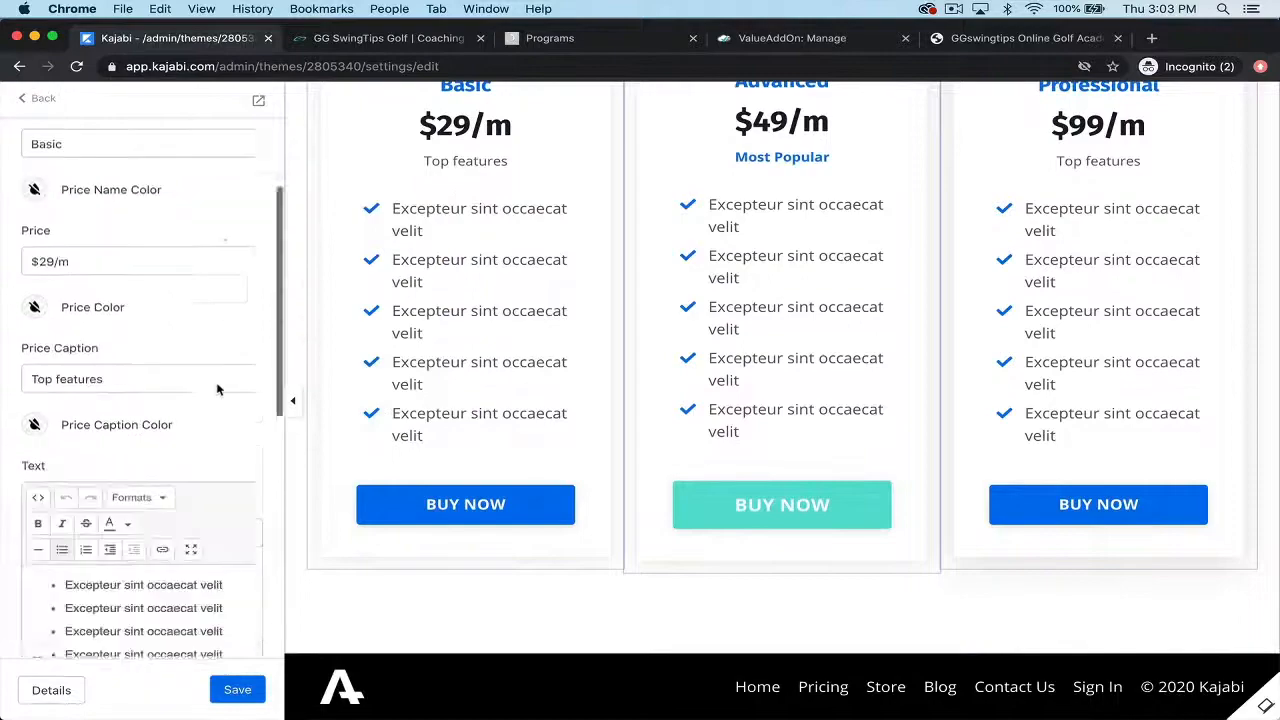
{"action": "scroll", "coordinate": [218, 390], "scroll_direction": "up", "scroll_amount": 10}
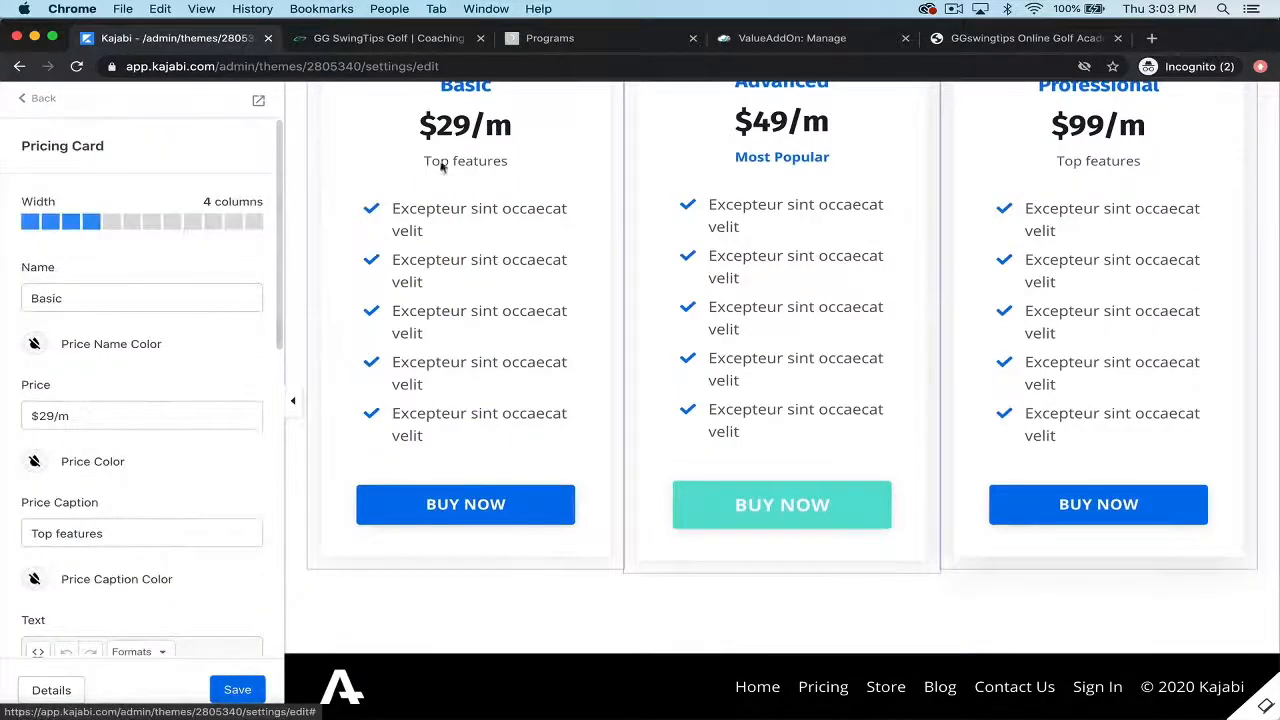
- Revisit the GG SwingTips Golf membership plans and the MUVMT Programs page to compare their pricing layouts
{"action": "left_click", "coordinate": [418, 37]}
{"action": "scroll", "coordinate": [563, 220], "scroll_direction": "up", "scroll_amount": 10}
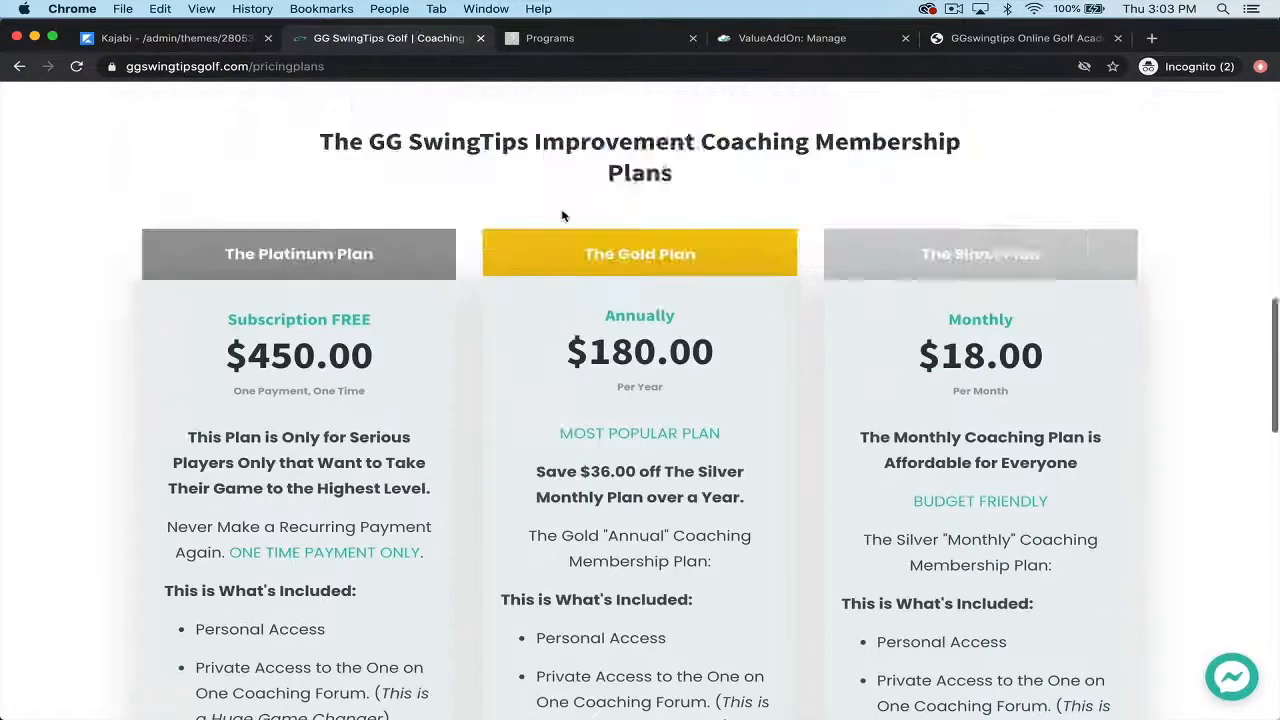
{"action": "left_click", "coordinate": [563, 39]}
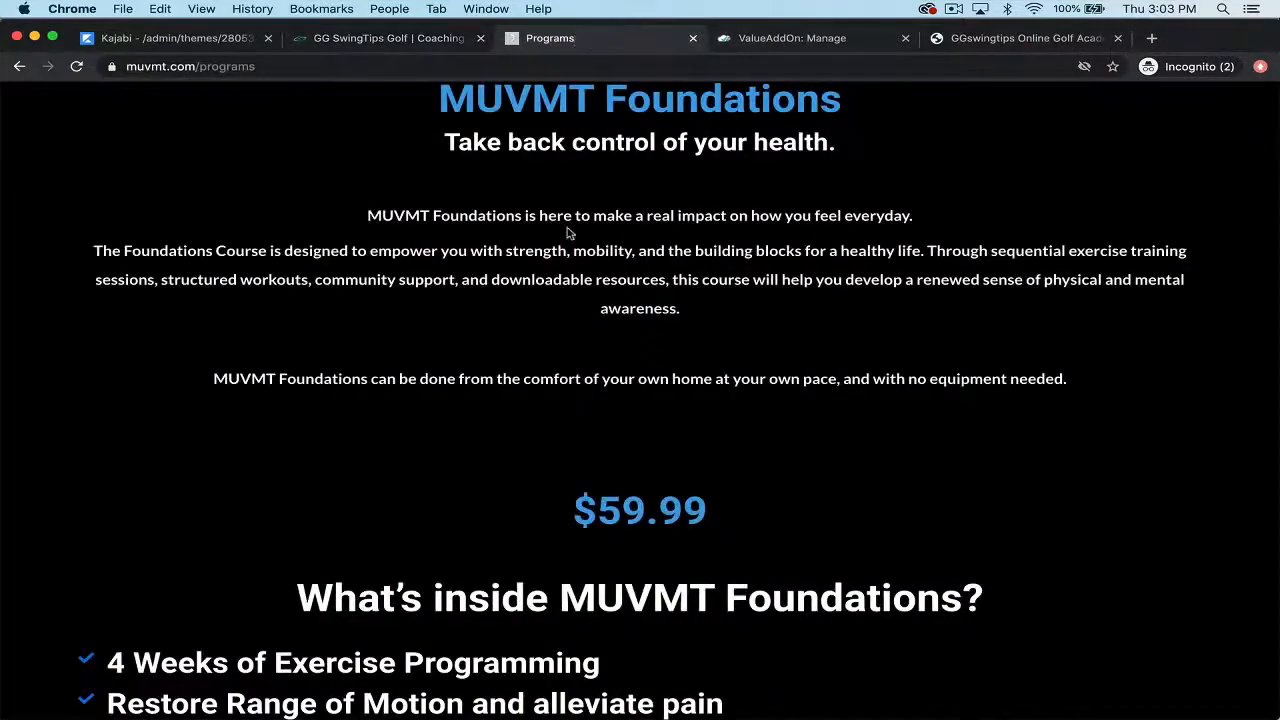
{"action": "scroll", "coordinate": [567, 227], "scroll_direction": "up", "scroll_amount": 10}
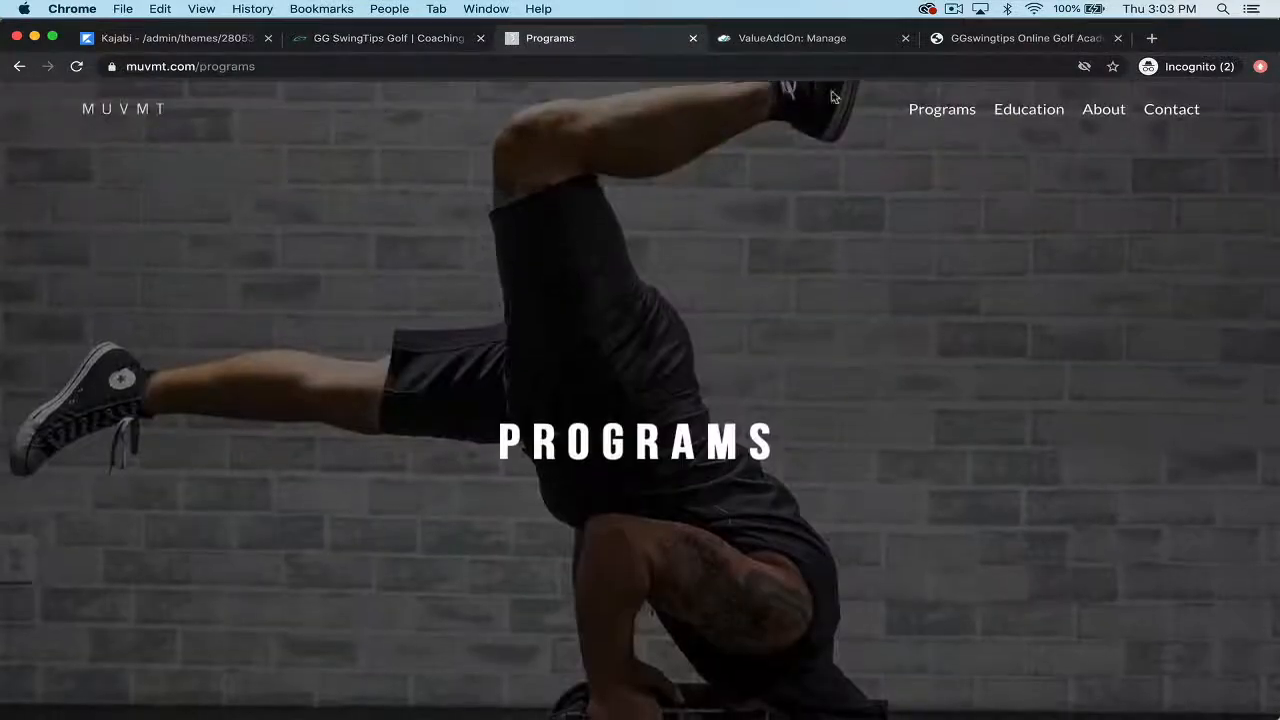
- Switch to the ValueAddOn plan management page and examine the listed GG SwingTips membership plans and their amounts
{"action": "left_click", "coordinate": [799, 39]}
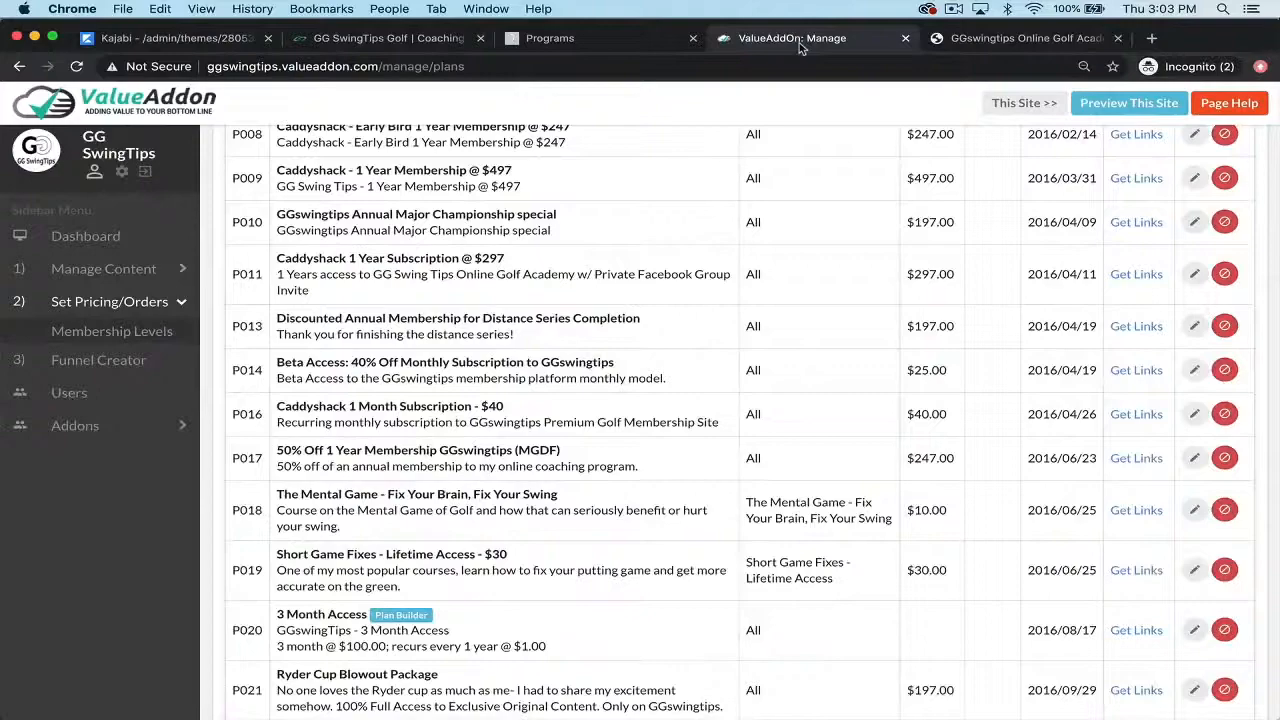
{"action": "scroll", "coordinate": [820, 205], "scroll_direction": "up", "scroll_amount": 5}
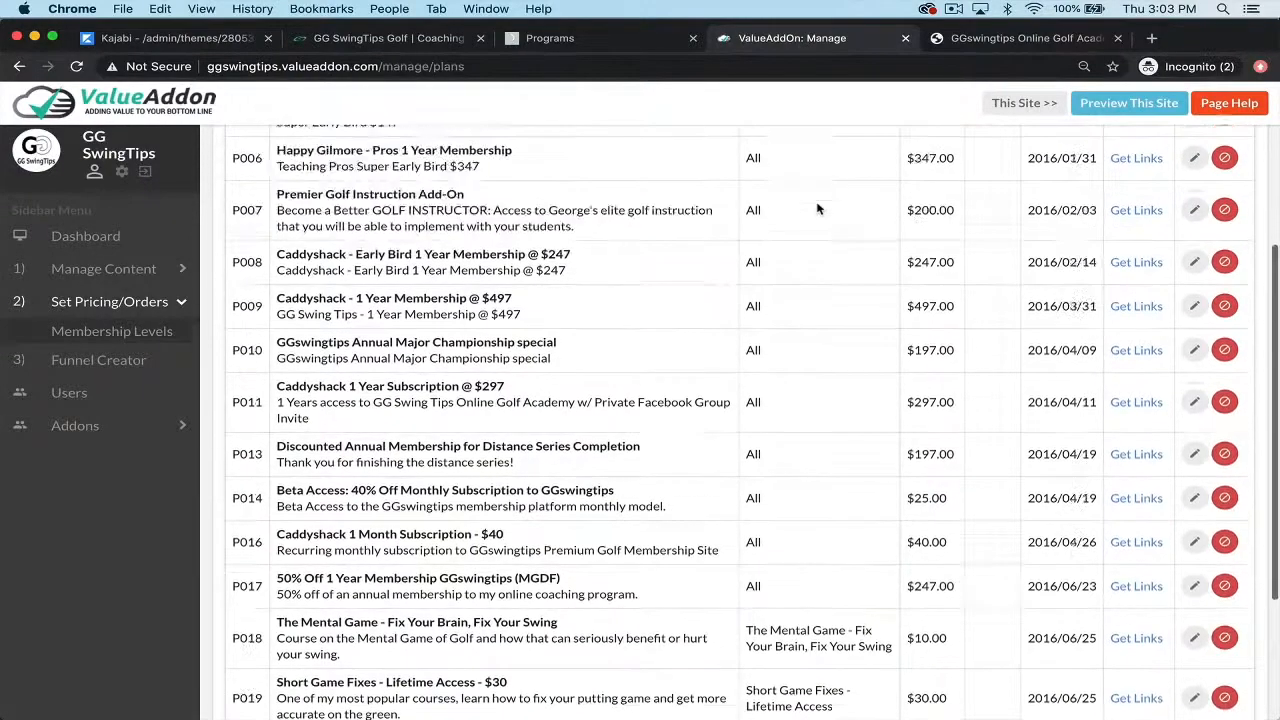
{"action": "scroll", "coordinate": [818, 208], "scroll_direction": "down", "scroll_amount": 1}
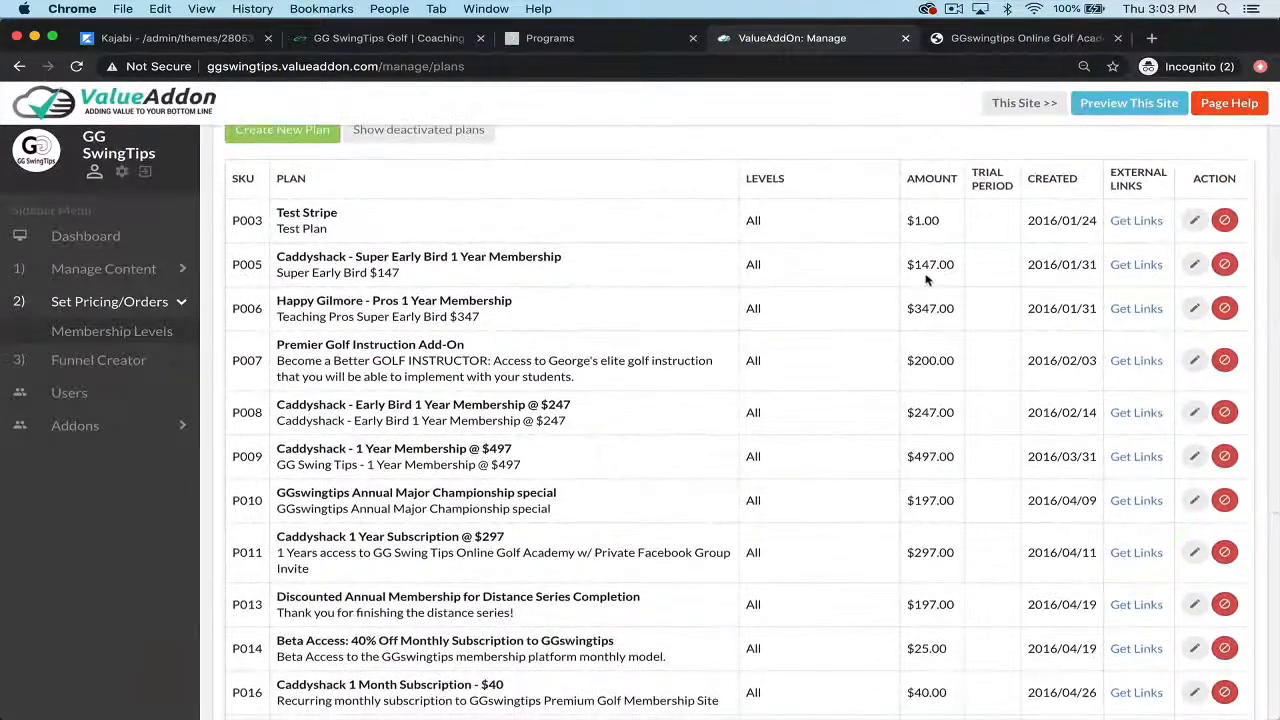